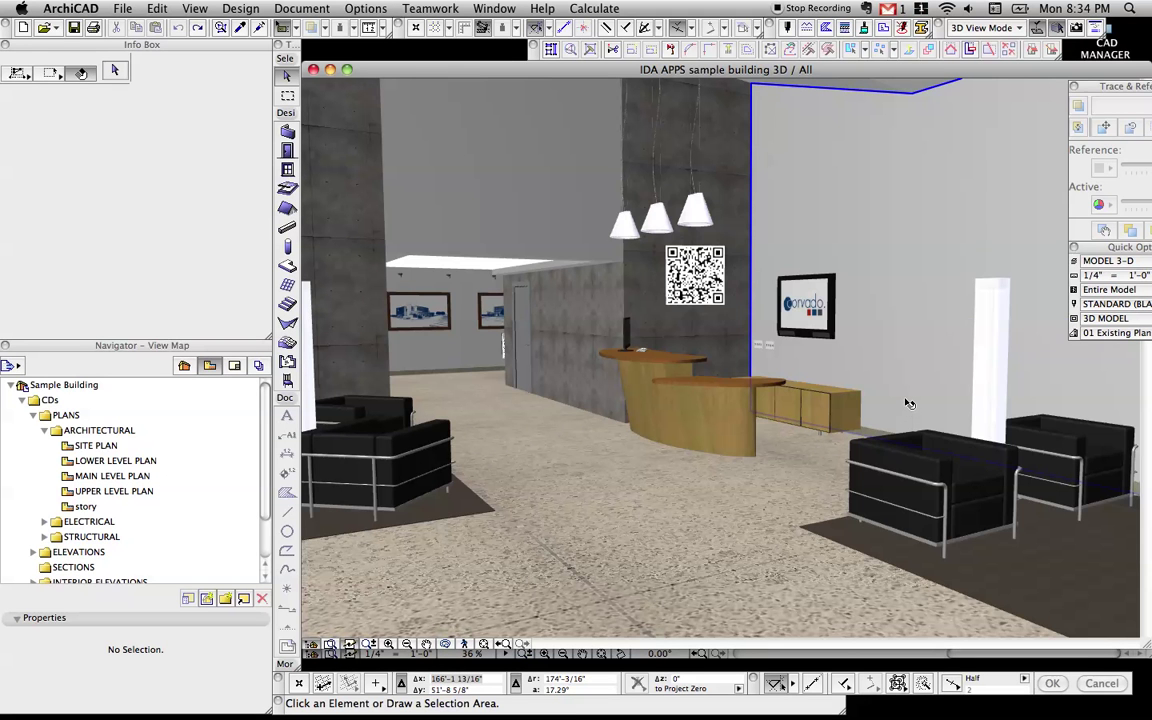
Explore the 3D lobby, looking around the reception desk, the wall screens and the seating area
{"action": "mouse_move", "coordinate": [908, 403]}
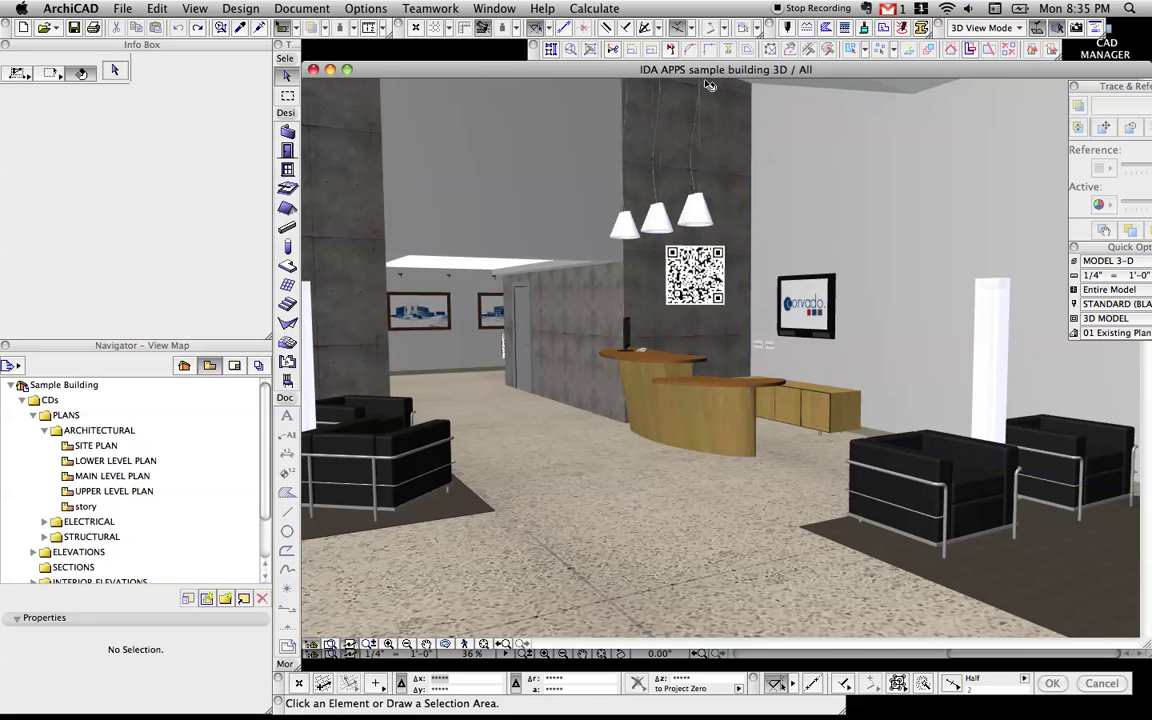
{"action": "left_click", "coordinate": [451, 647]}
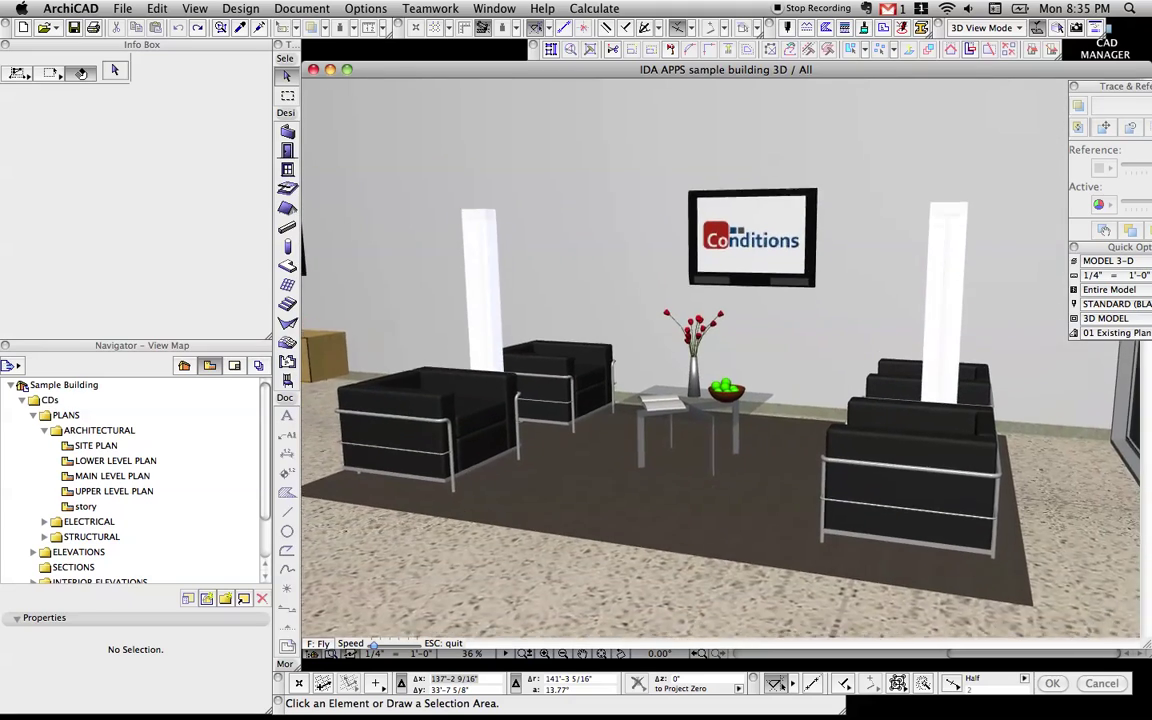
{"action": "key", "text": "Left"}
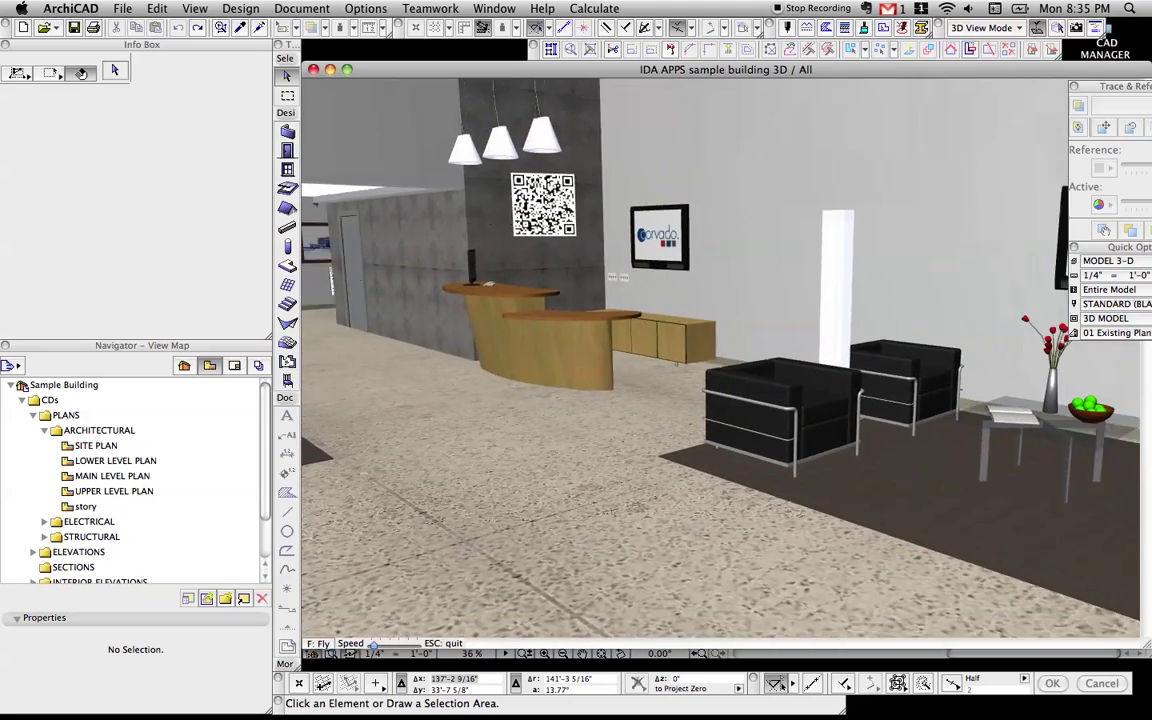
{"action": "key", "text": "Right"}
{"action": "key", "text": "Left"}
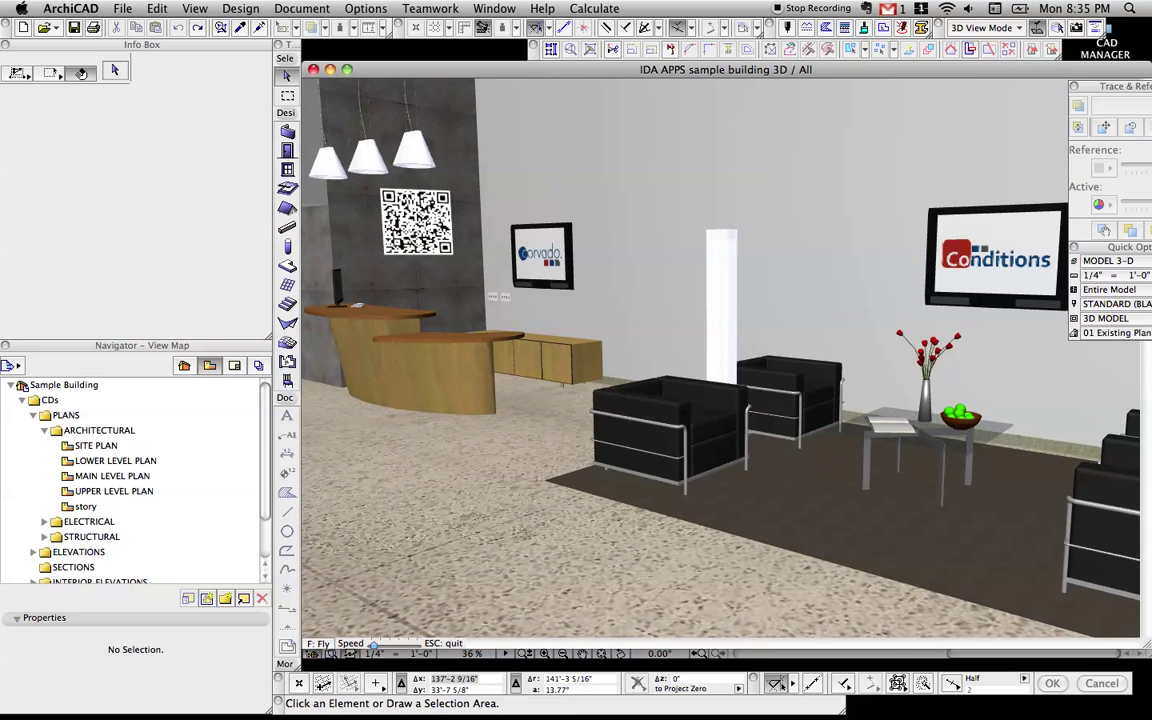
{"action": "key", "text": "Right"}
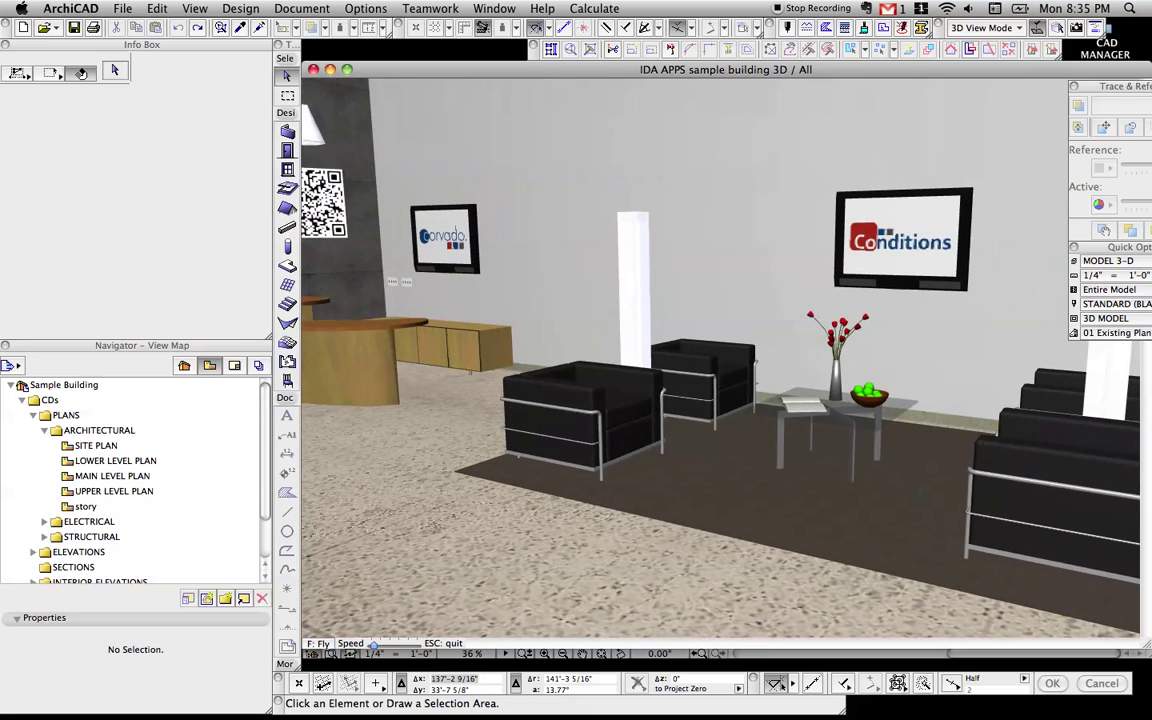
{"action": "key", "text": "Left"}
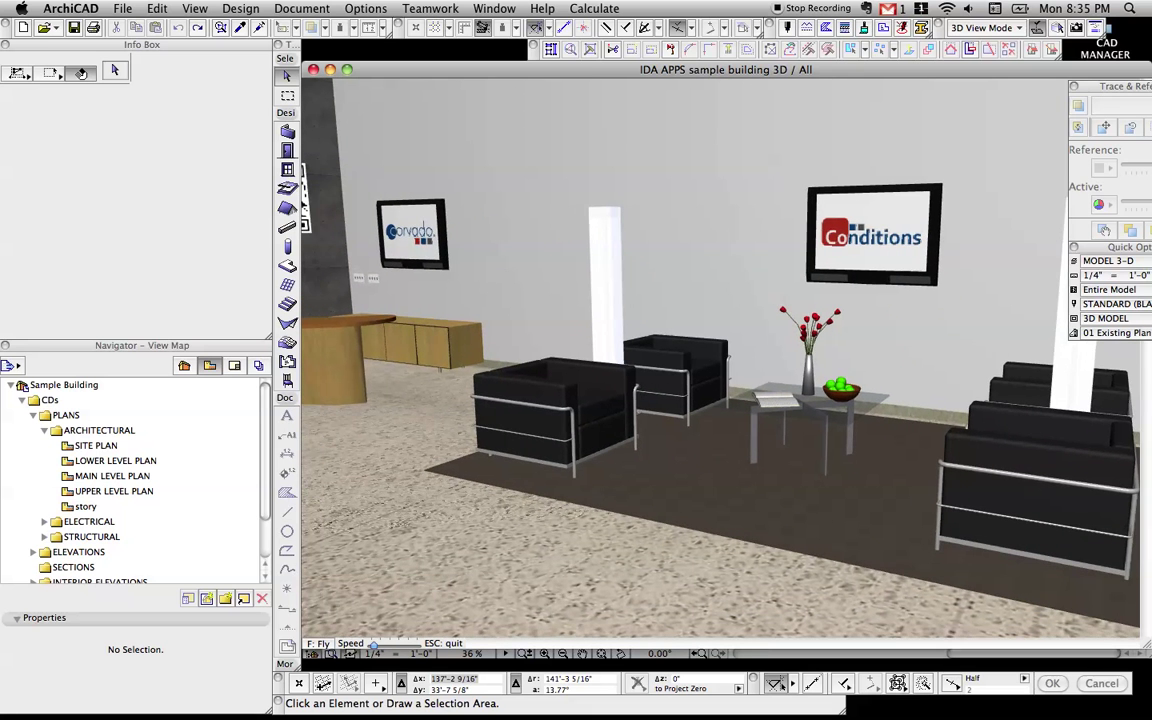
{"action": "key", "text": "Left"}
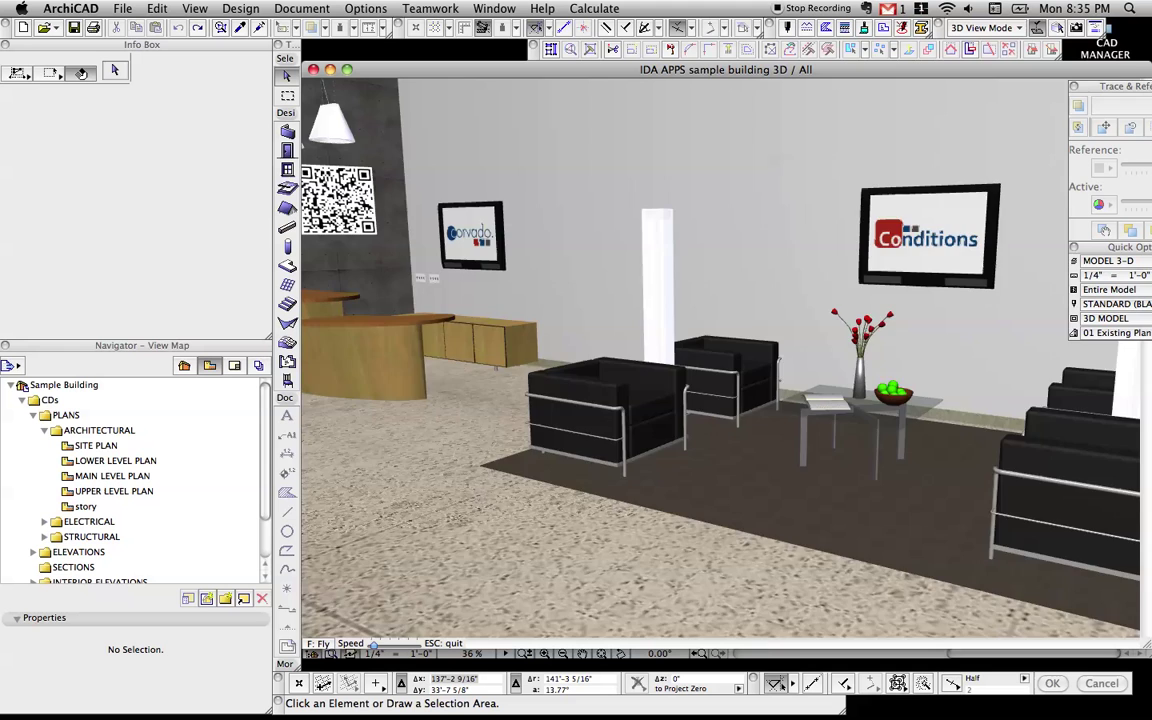
{"action": "key", "text": "Left"}
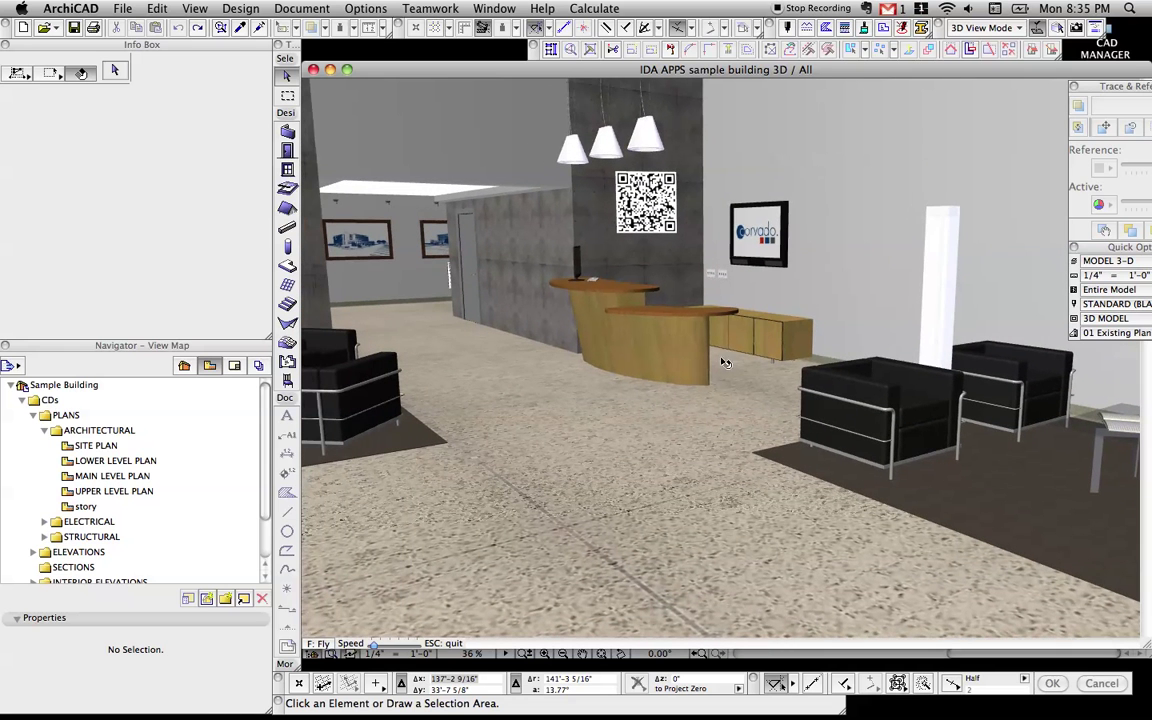
{"action": "key", "text": "Escape"}
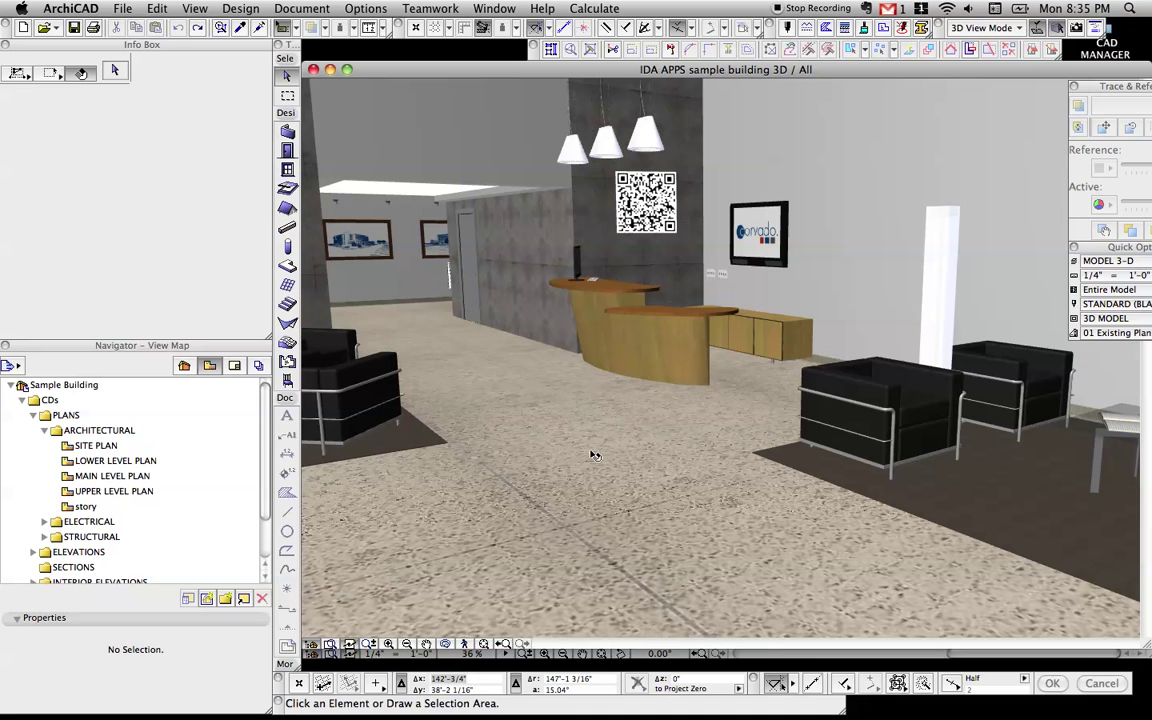
Isolate the reception desk's countertops and base in the 3D view, starting from its seating side
{"action": "mouse_move", "coordinate": [577, 480]}
{"action": "left_click", "coordinate": [464, 644]}
{"action": "key", "text": "Up"}
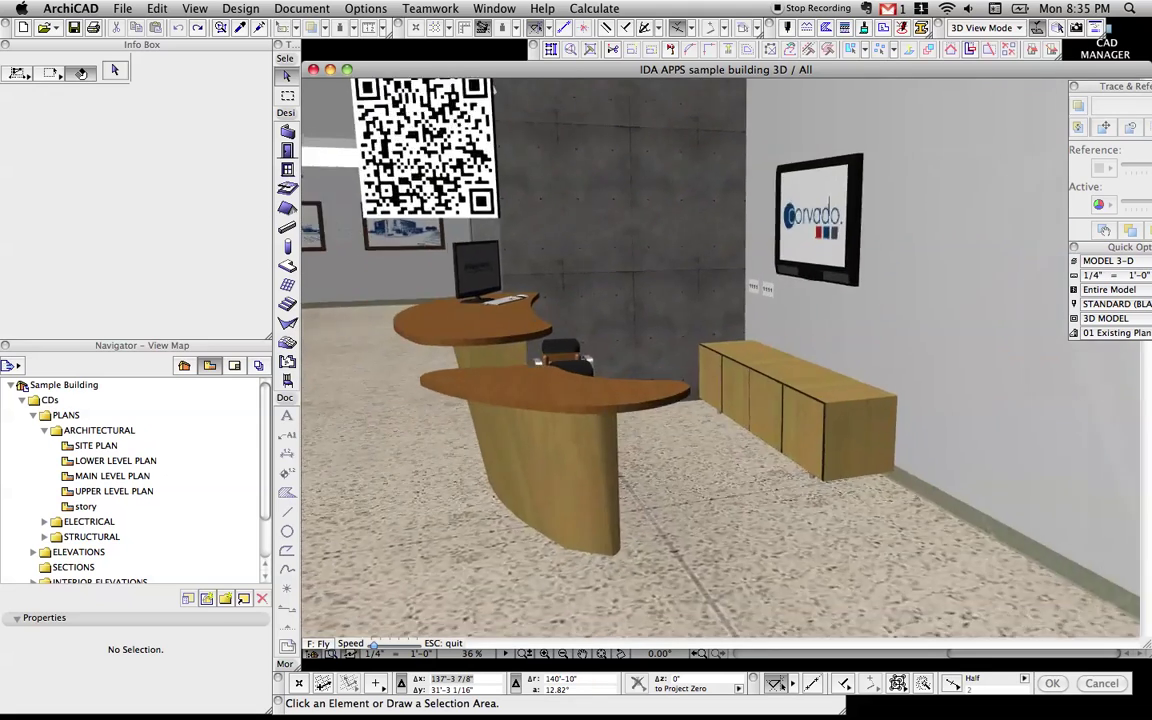
{"action": "key", "text": "Up"}
{"action": "key", "text": "Right"}
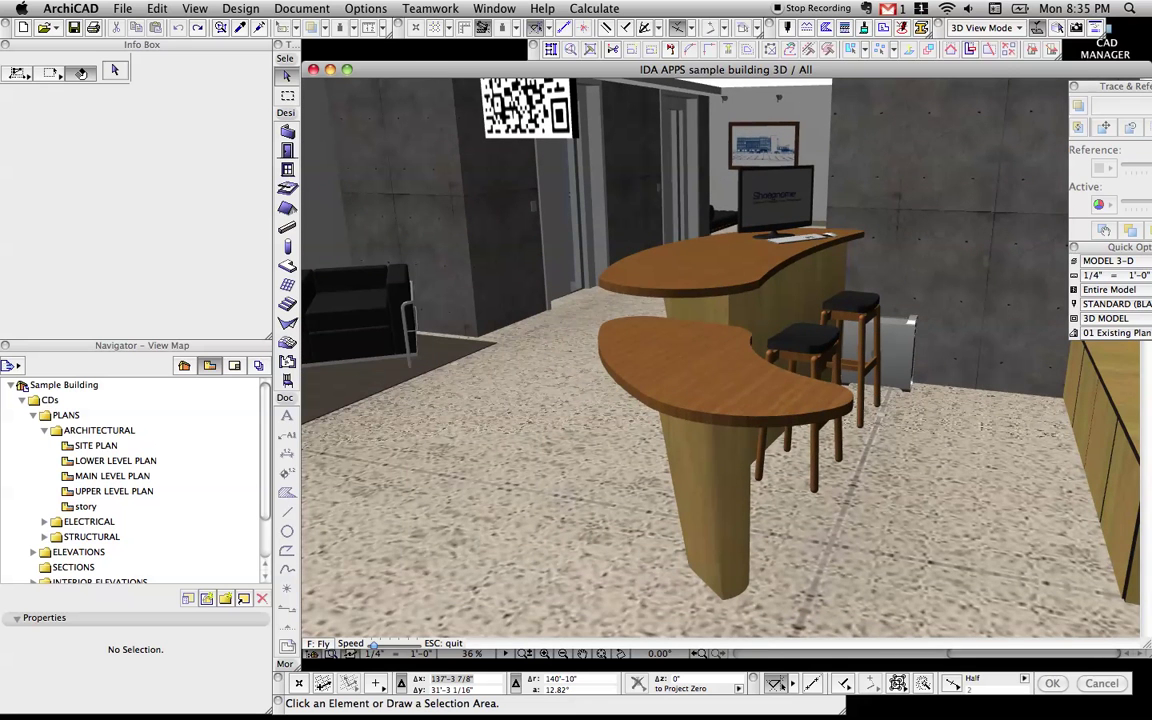
{"action": "key", "text": "Escape"}
{"action": "left_click", "coordinate": [740, 296]}
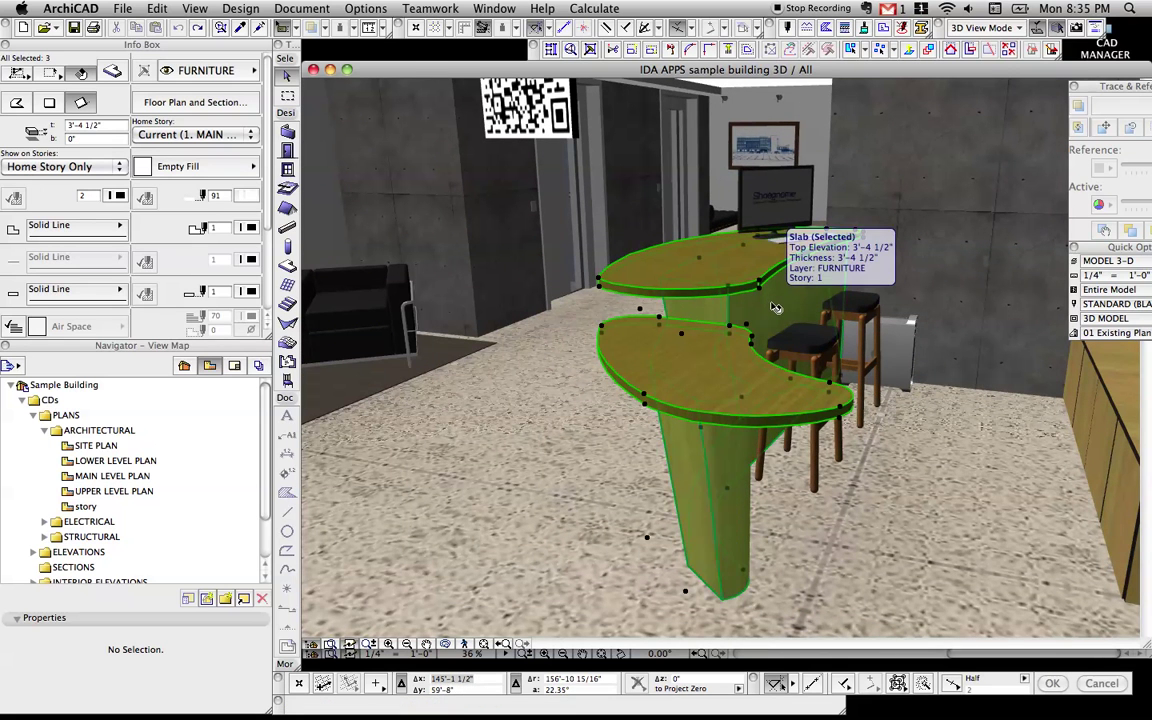
{"action": "key", "text": "F5"}
{"action": "key", "text": "Escape"}
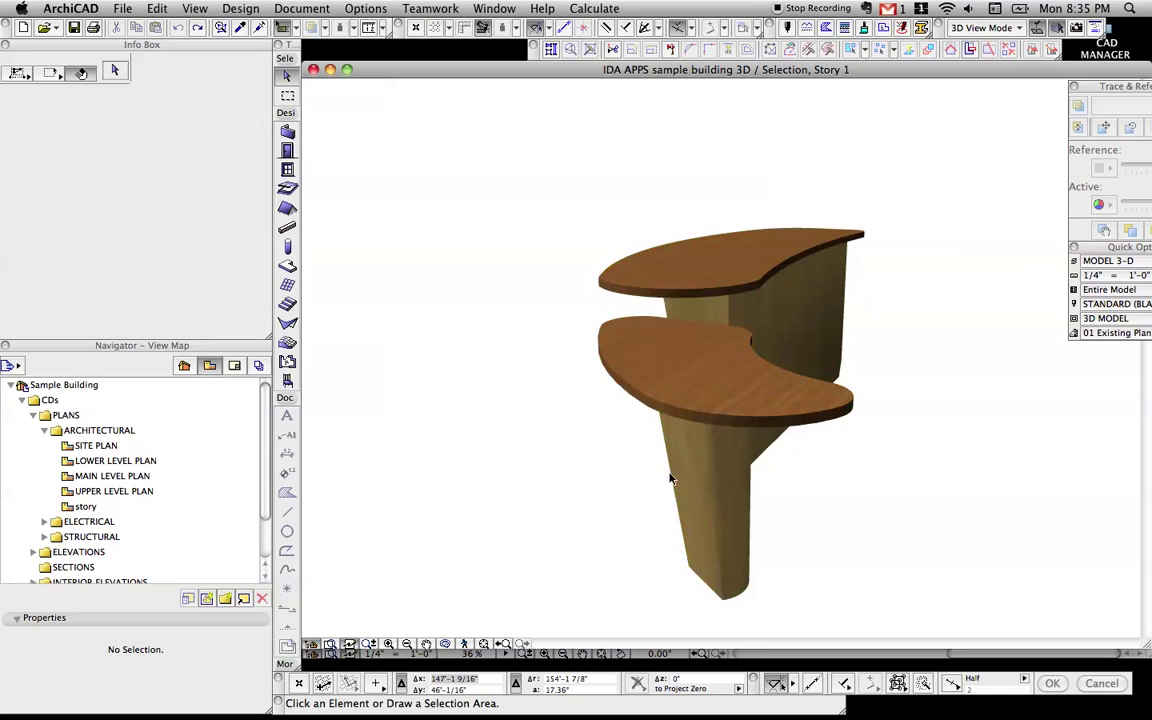
Select the slab that forms the reception desk's curved wood base from its front side
{"action": "middle_click_drag", "start_coordinate": [690, 462], "coordinate": [689, 409], "text": "shift"}
{"action": "left_click", "coordinate": [782, 435]}
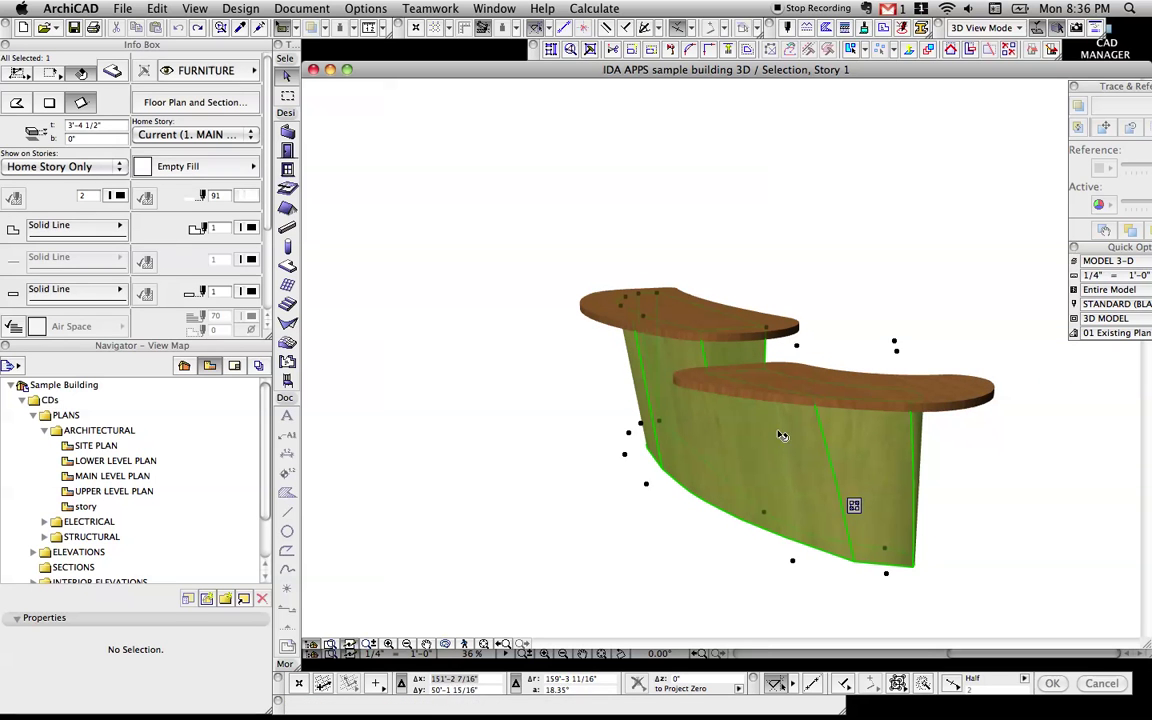
{"action": "left_click", "coordinate": [518, 349]}
{"action": "left_click", "coordinate": [775, 502]}
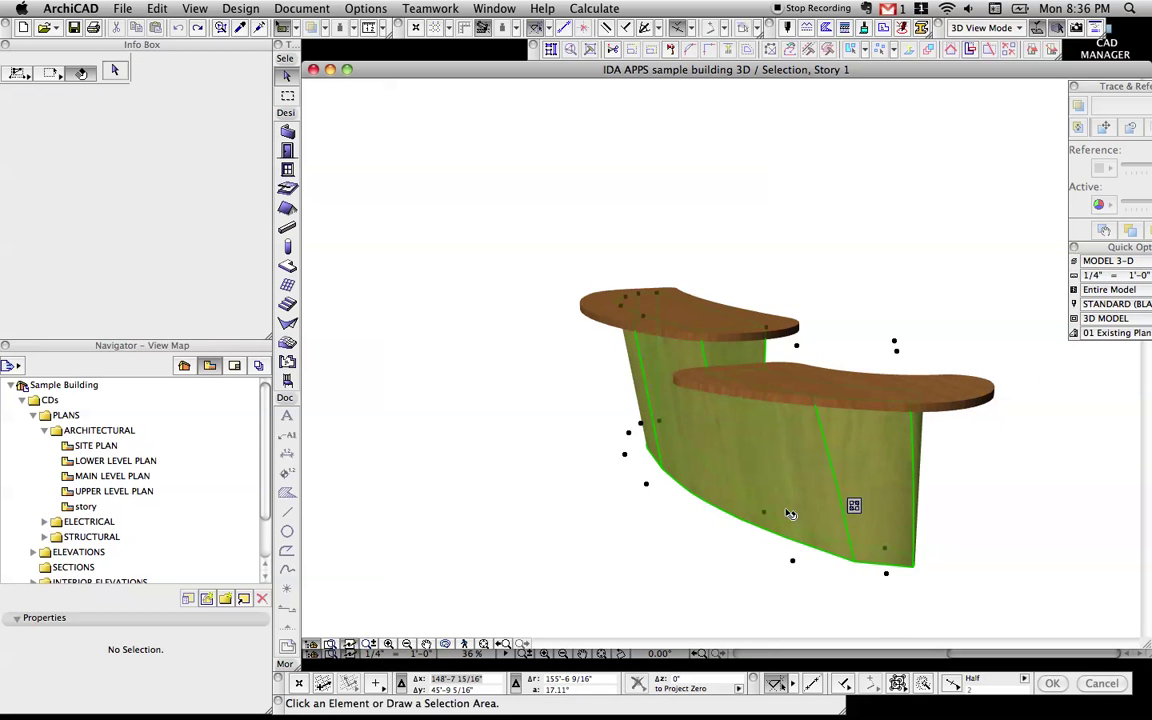
{"action": "left_click", "coordinate": [870, 566]}
{"action": "left_click", "coordinate": [850, 499]}
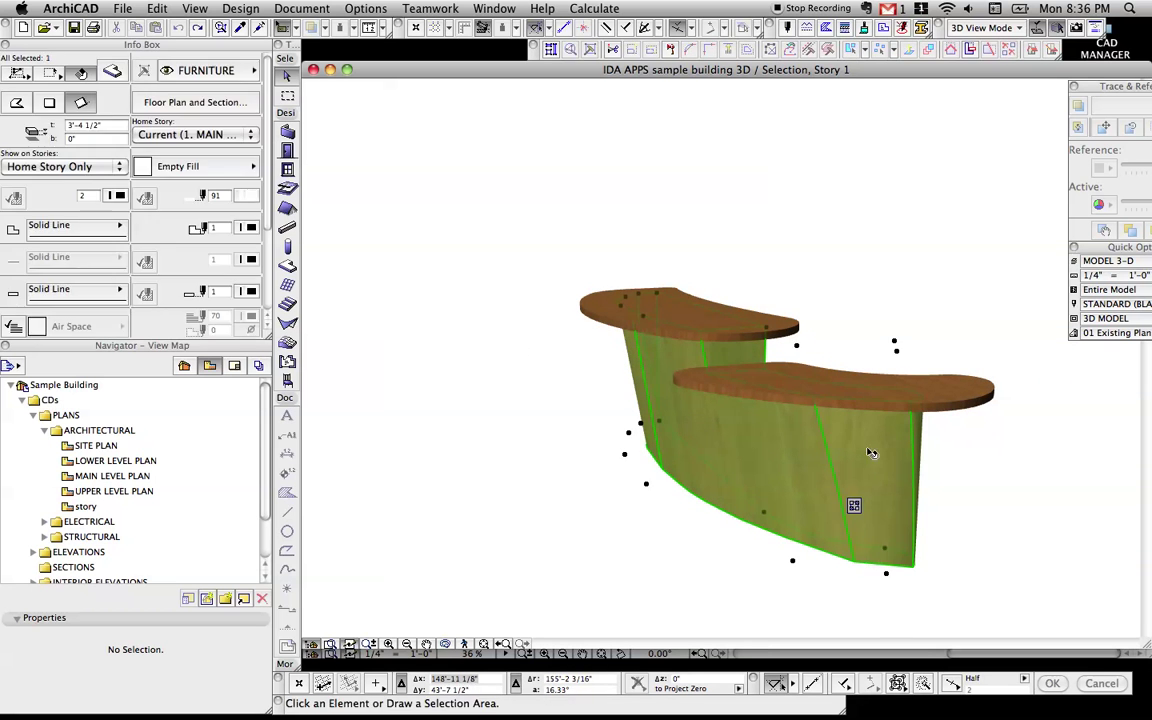
Choose Surf-Paint, Flat as the custom side material for the clicked edge of the desk's base slab
{"action": "left_click", "coordinate": [862, 353]}
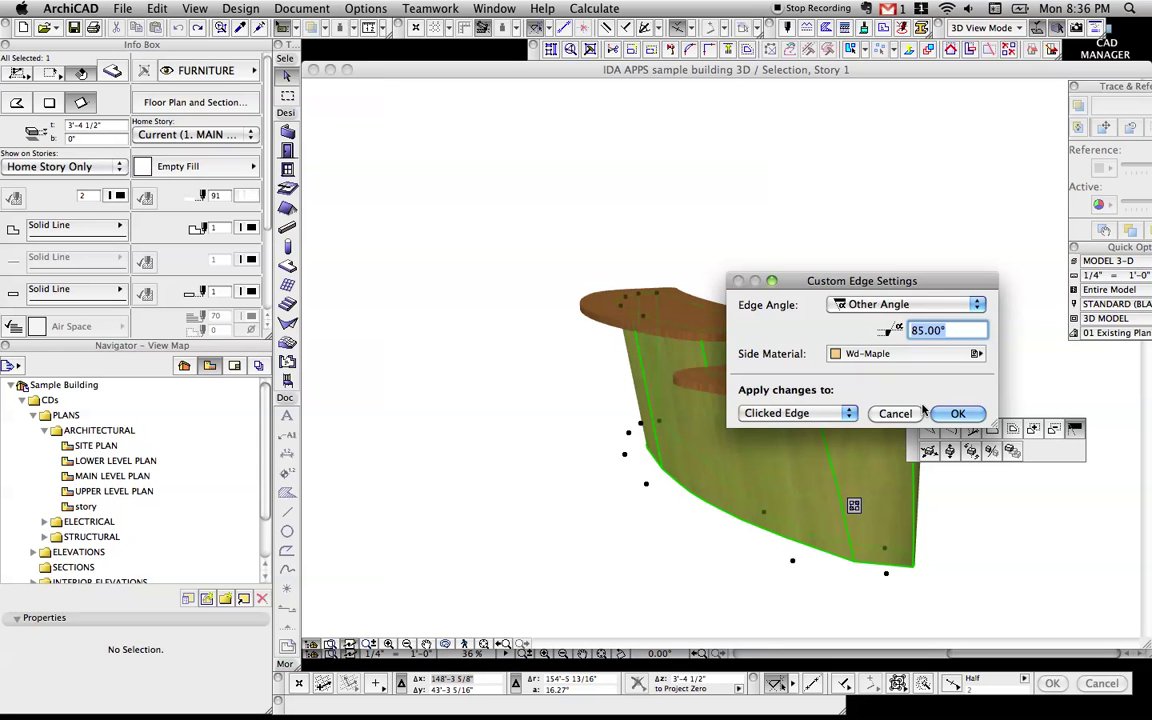
{"action": "left_click", "coordinate": [905, 414]}
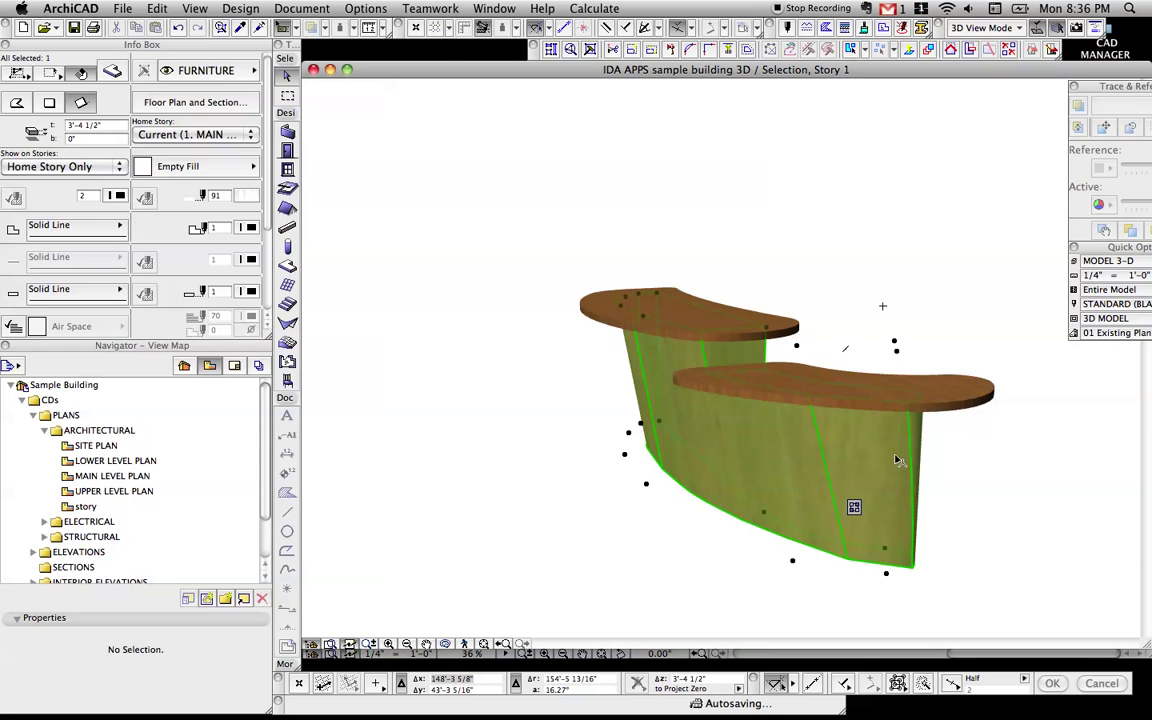
{"action": "left_click", "coordinate": [872, 355]}
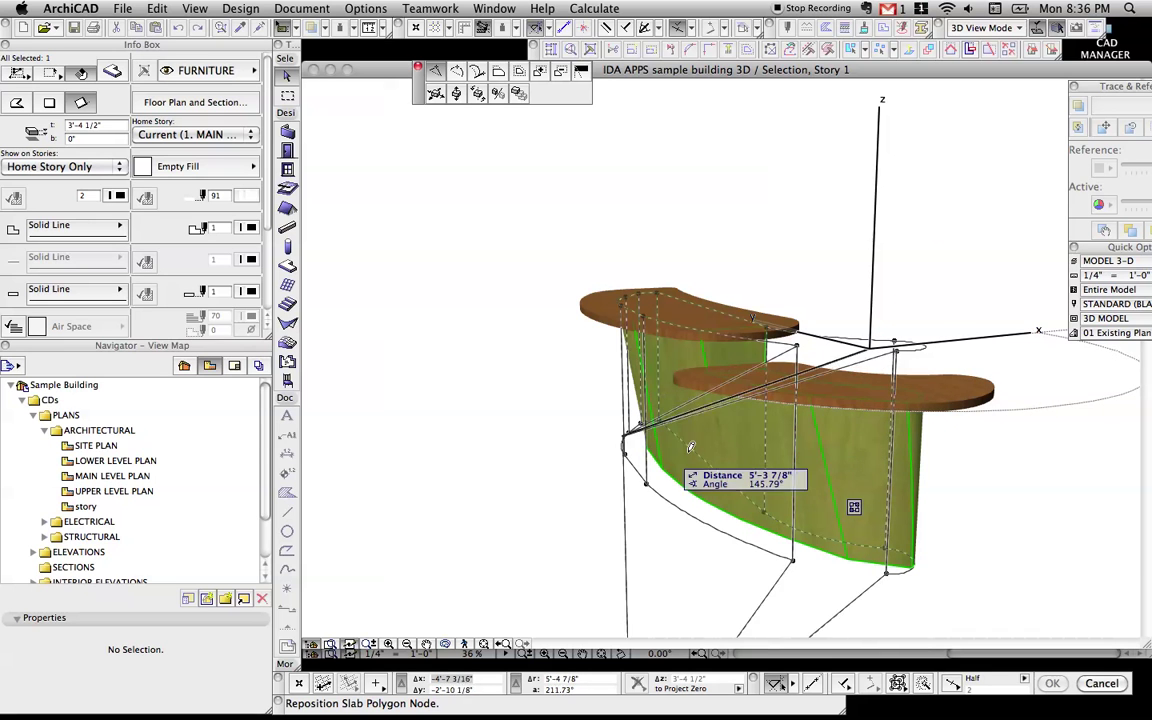
{"action": "left_click", "coordinate": [581, 72]}
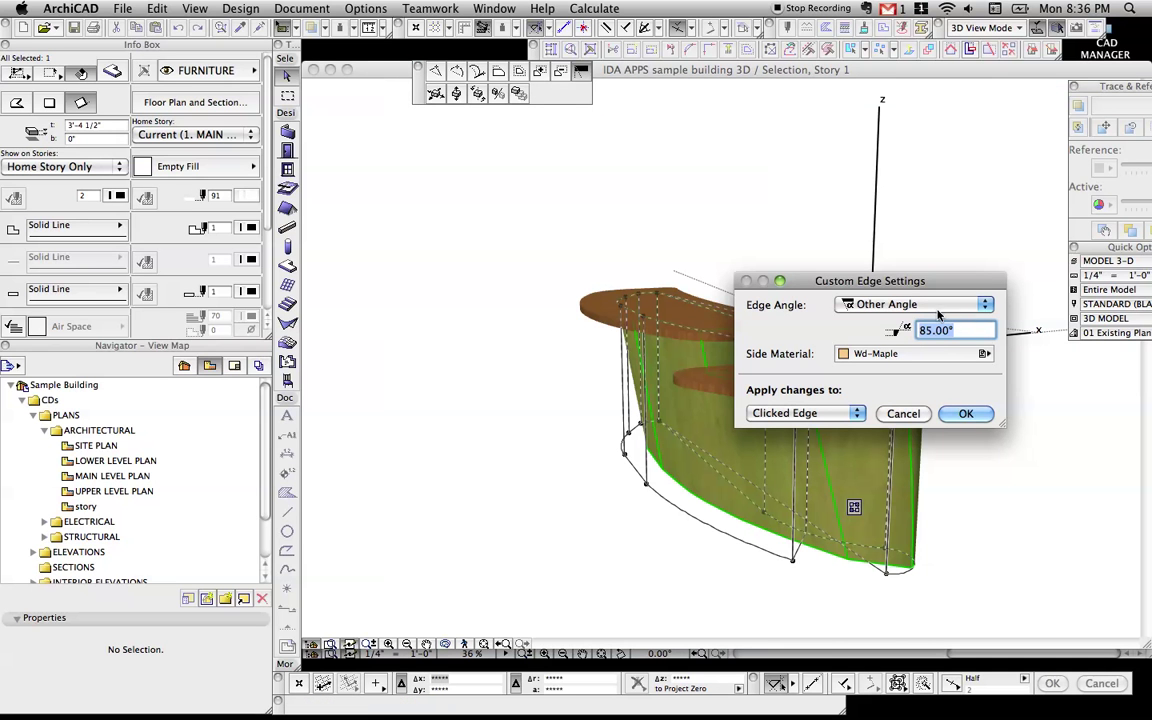
{"action": "left_click", "coordinate": [938, 310]}
{"action": "left_click", "coordinate": [786, 305]}
{"action": "left_click", "coordinate": [899, 356]}
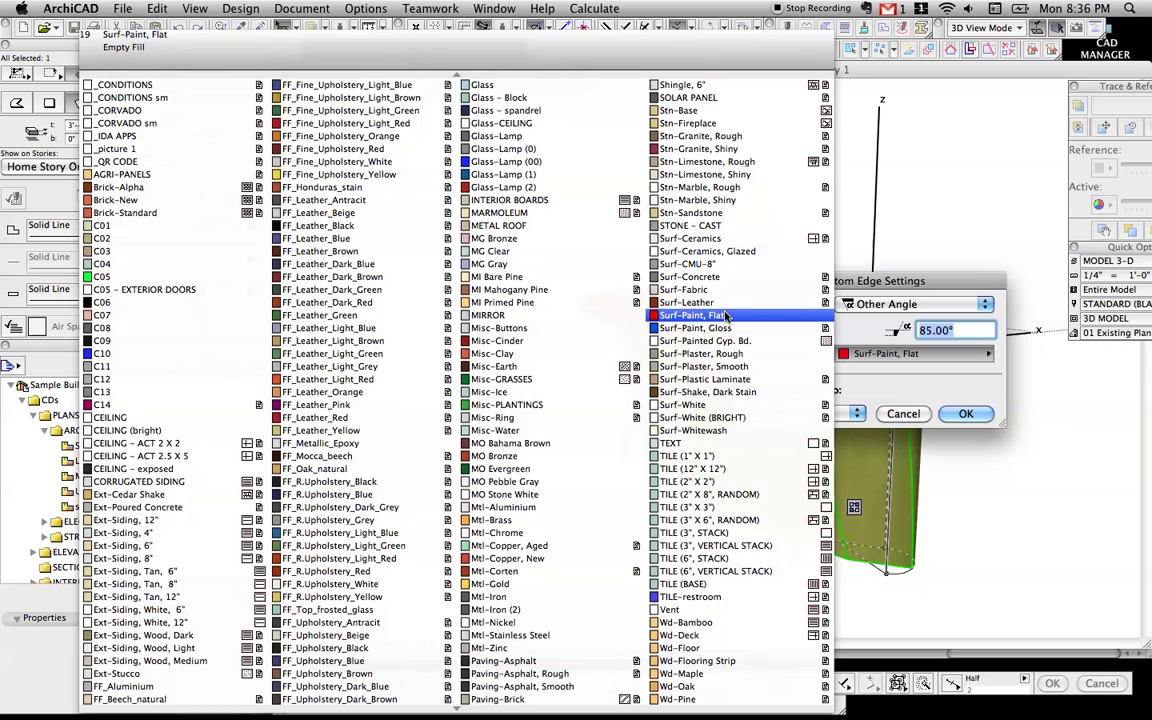
{"action": "left_click", "coordinate": [690, 673]}
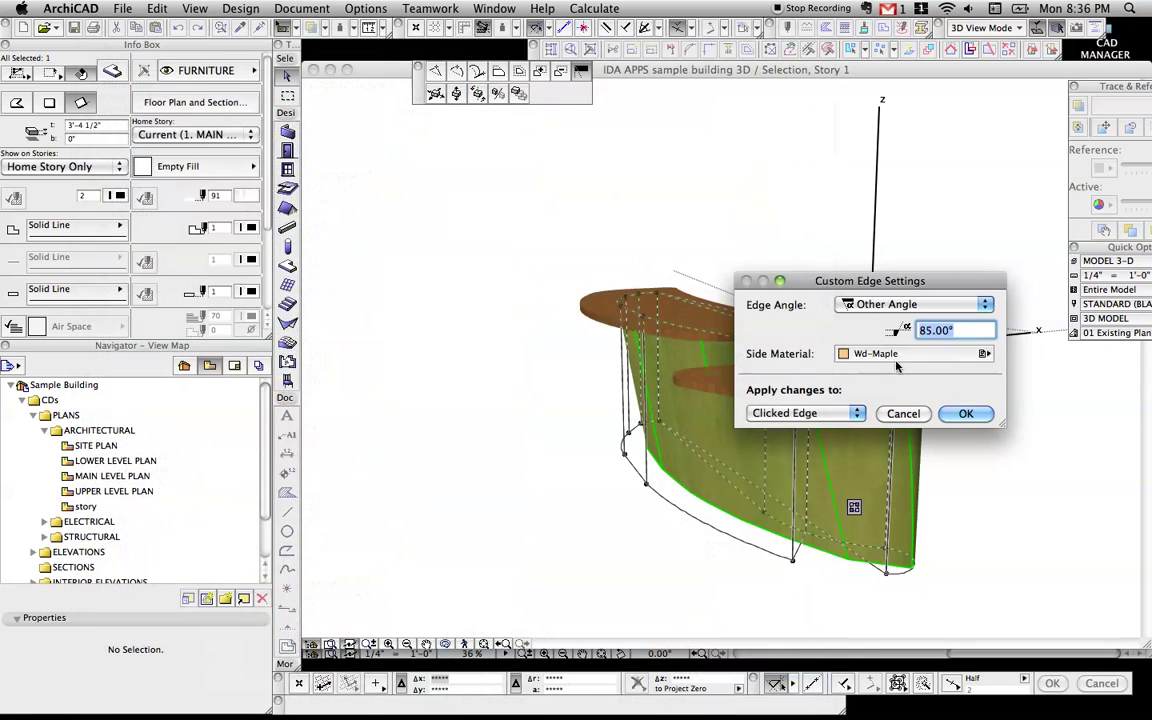
{"action": "left_click", "coordinate": [895, 356]}
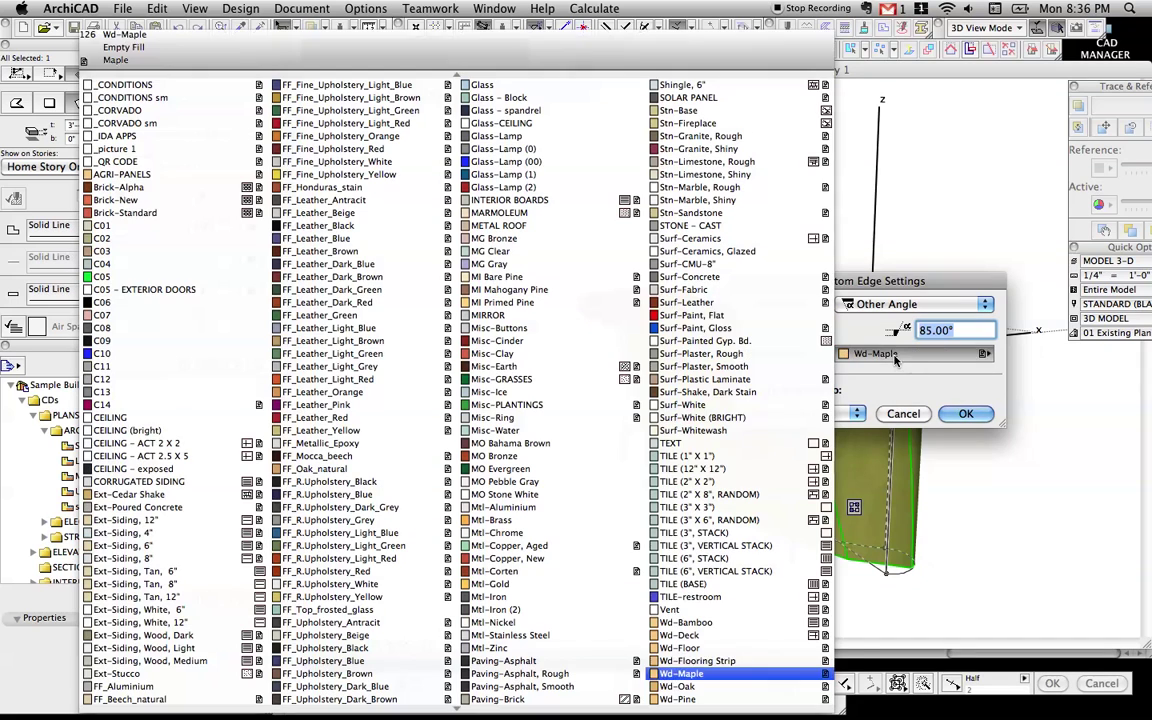
{"action": "left_click", "coordinate": [735, 318]}
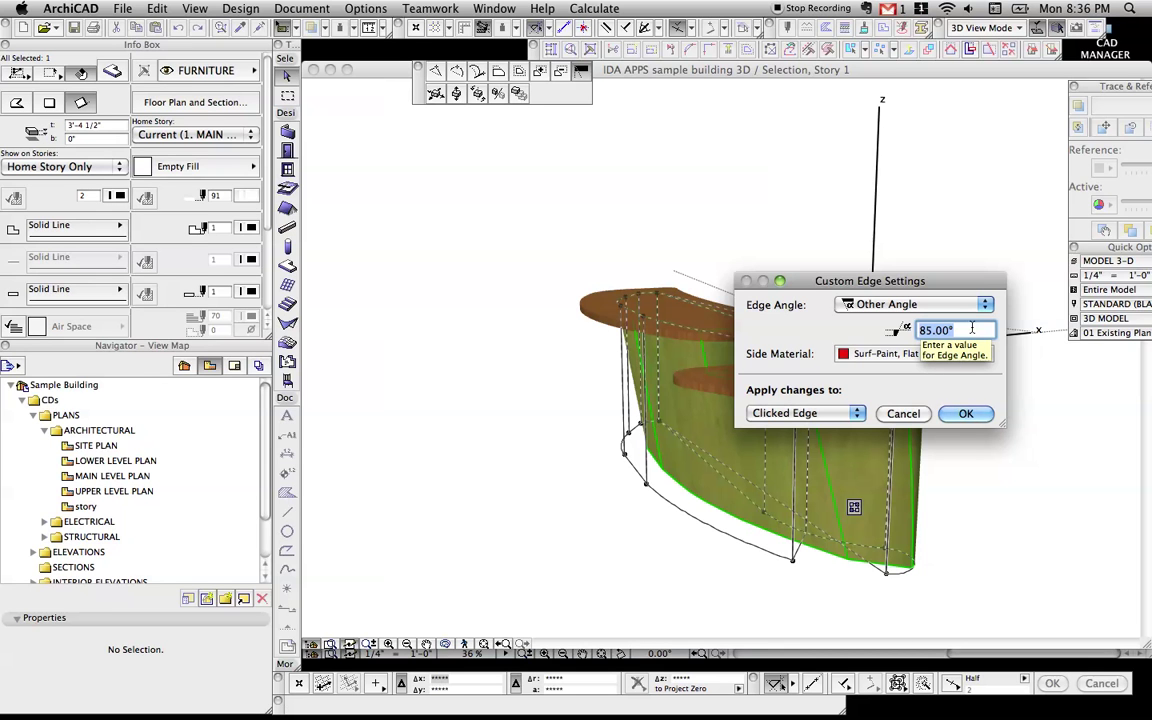
Set the clicked edge's angle to 70° and apply the custom edge settings to the base slab
{"action": "type", "text": "70"}
{"action": "key", "text": "Return"}
{"action": "left_click", "coordinate": [887, 533]}
{"action": "key", "text": "o"}
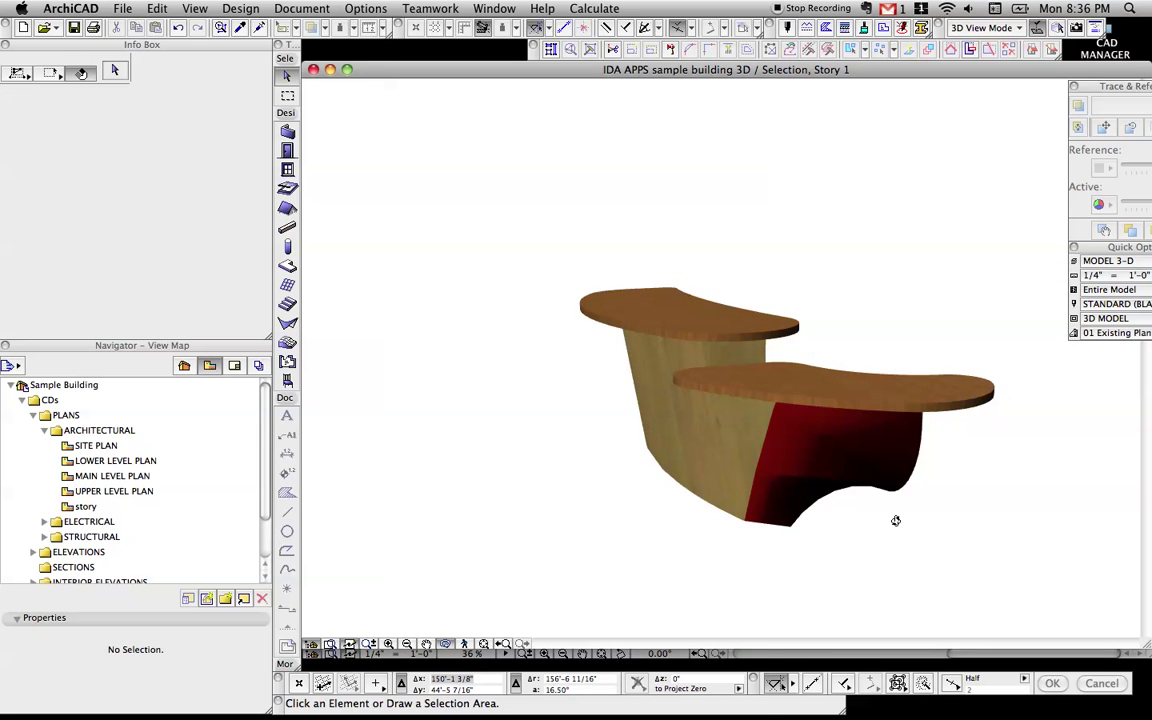
{"action": "middle_click_drag", "start_coordinate": [896, 520], "coordinate": [689, 463], "text": "shift"}
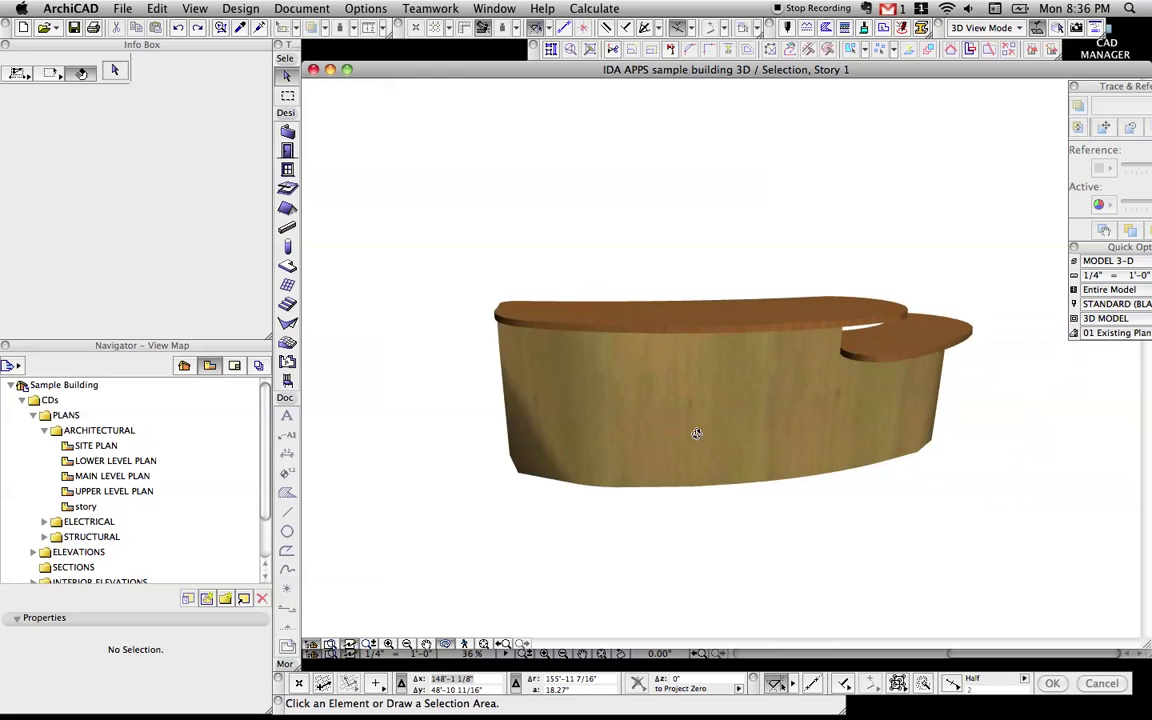
Select the desk's base slab and show it without the countertops in the 3D view
{"action": "left_click", "coordinate": [738, 483]}
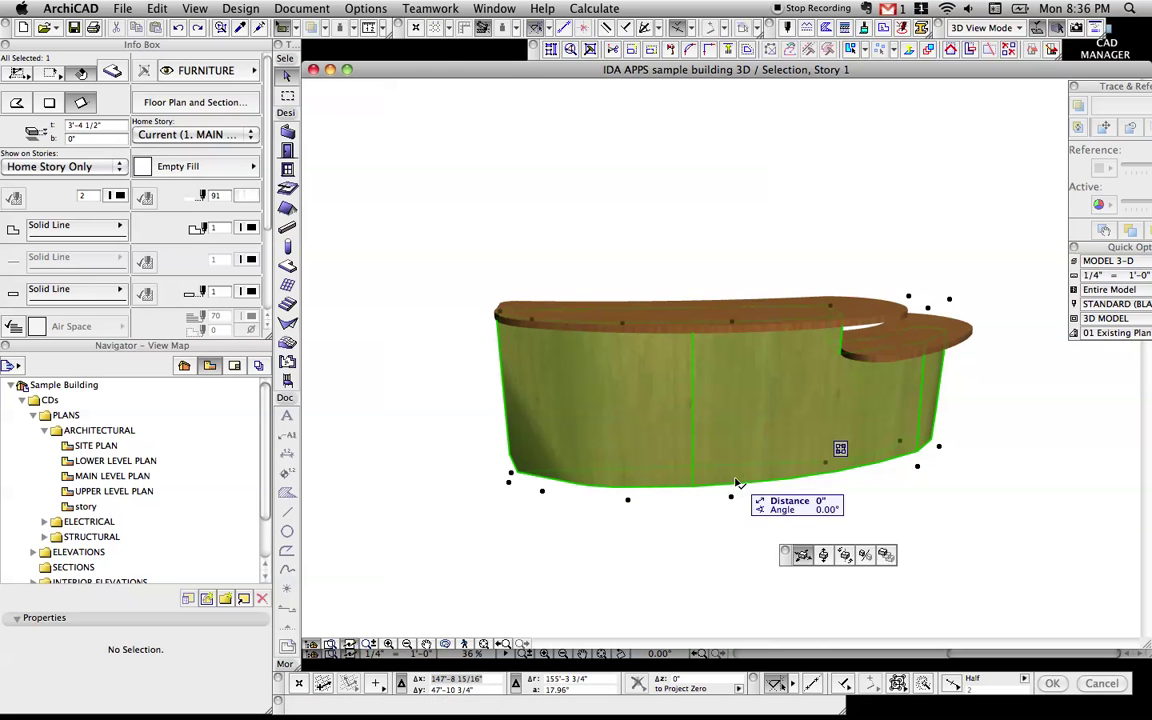
{"action": "key", "text": "Escape"}
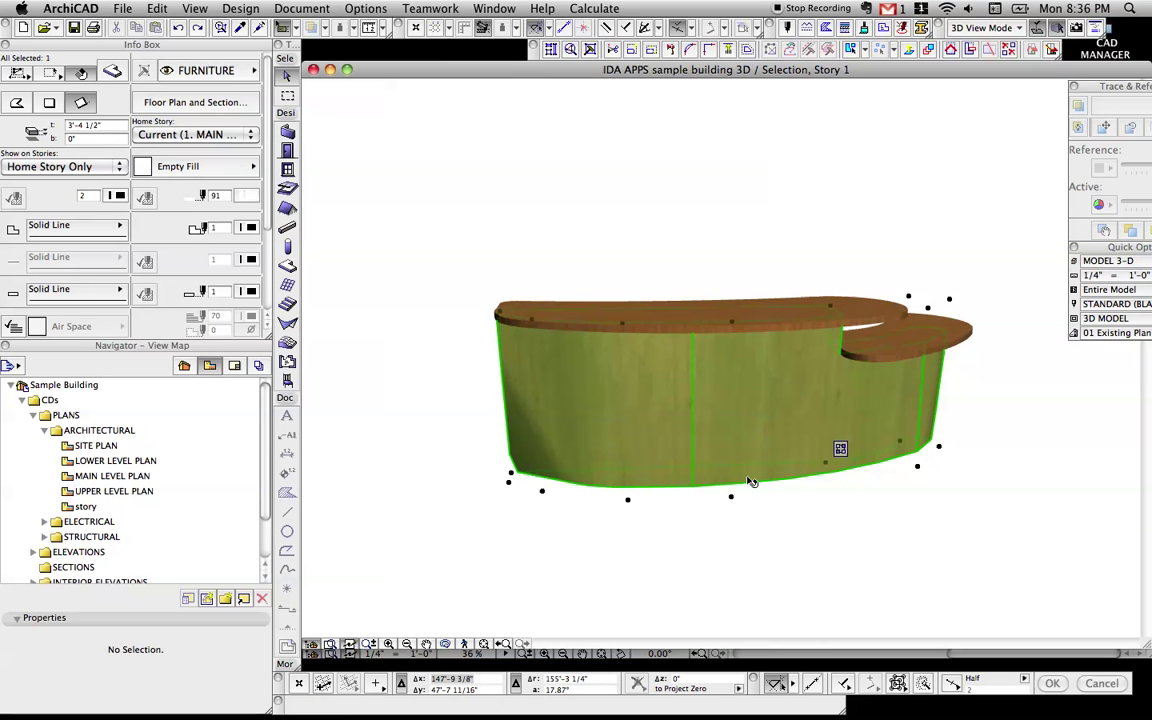
{"action": "middle_click_drag", "start_coordinate": [670, 432], "coordinate": [630, 544], "text": "shift"}
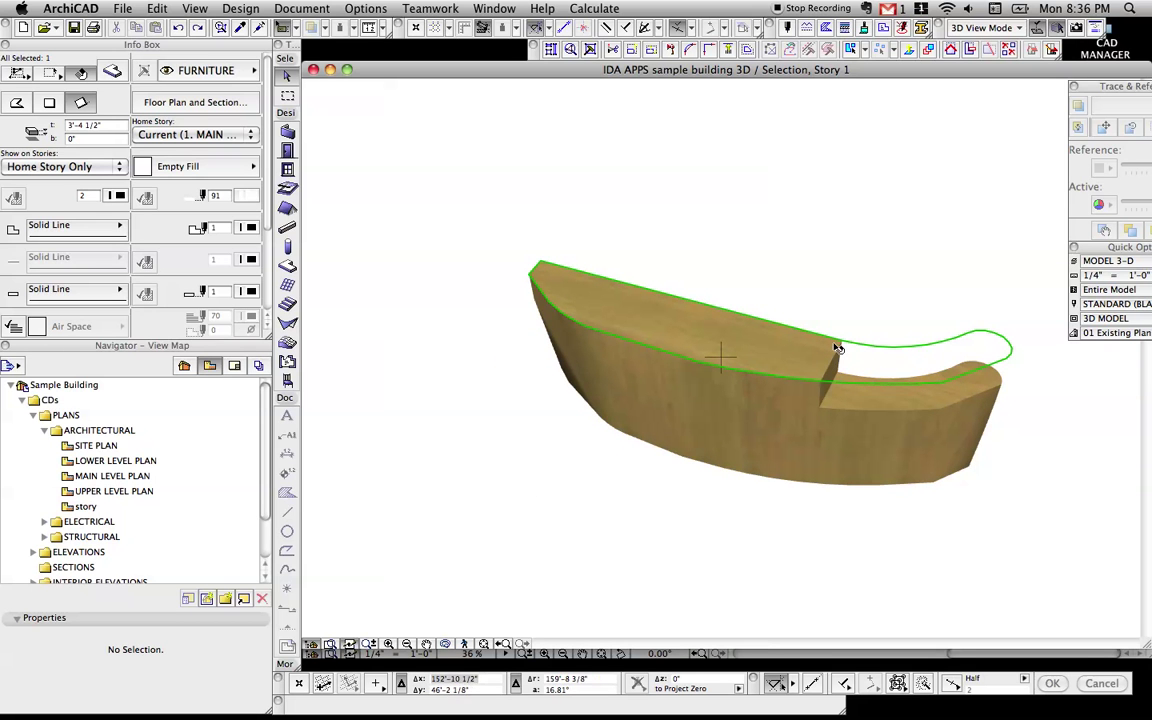
{"action": "left_click", "coordinate": [733, 390]}
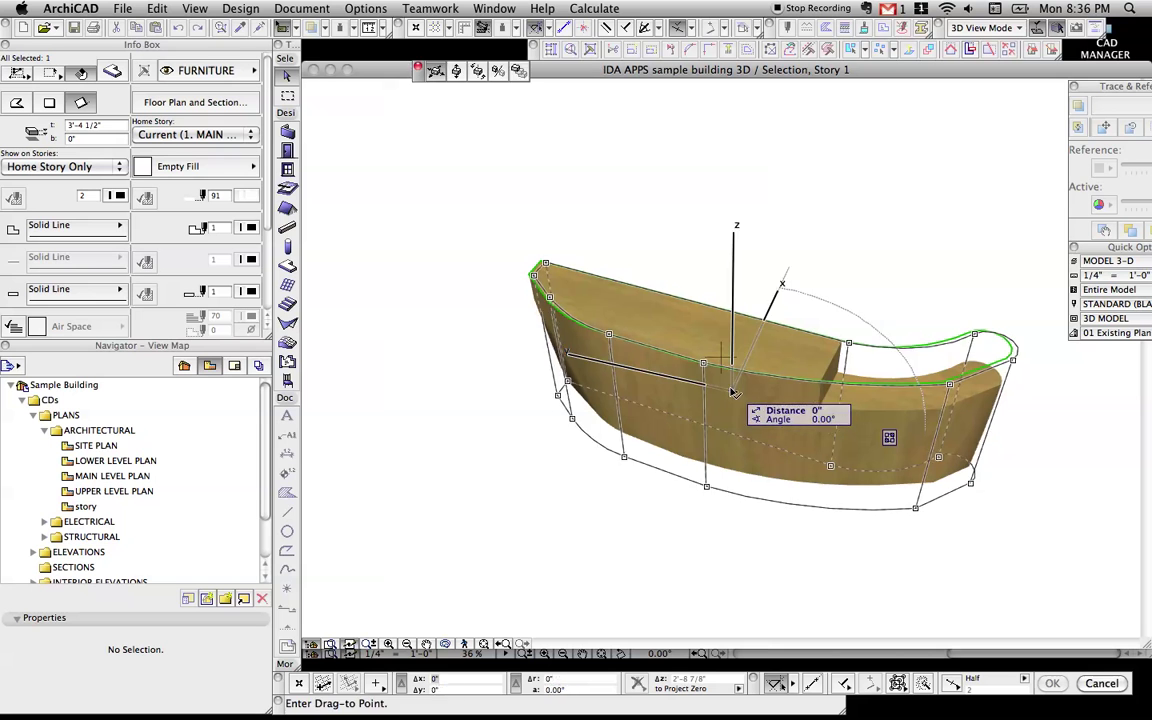
{"action": "key", "text": "Escape"}
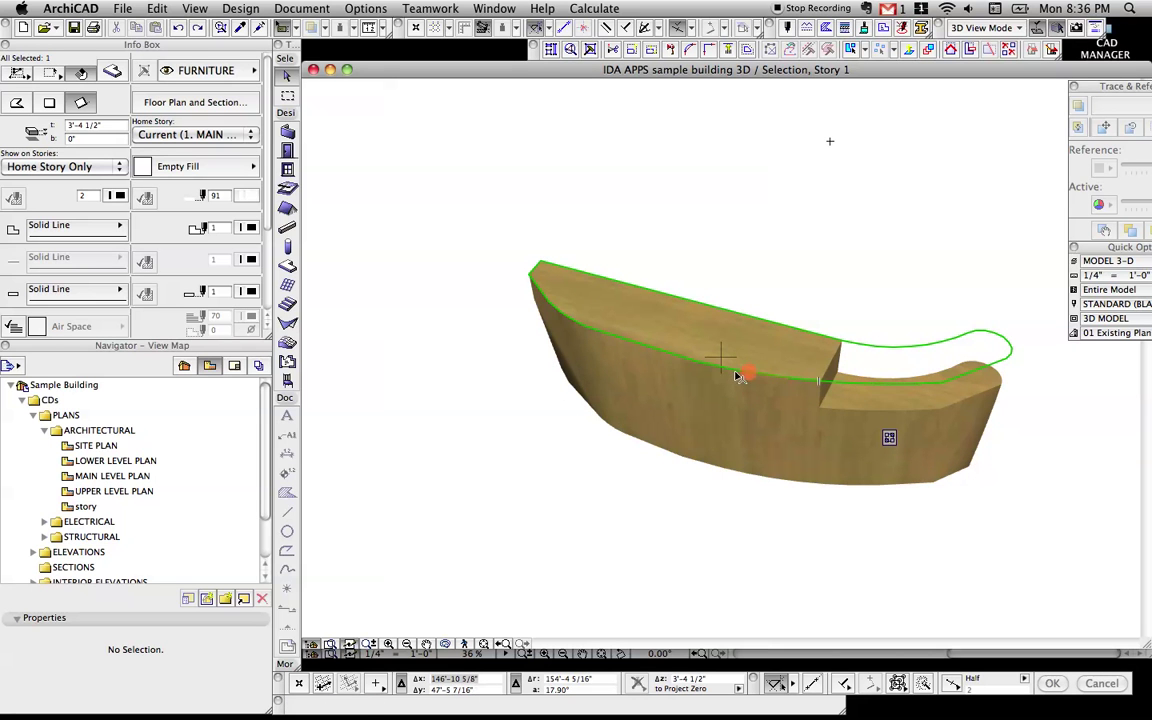
{"action": "left_click", "coordinate": [765, 375]}
{"action": "key", "text": "Escape"}
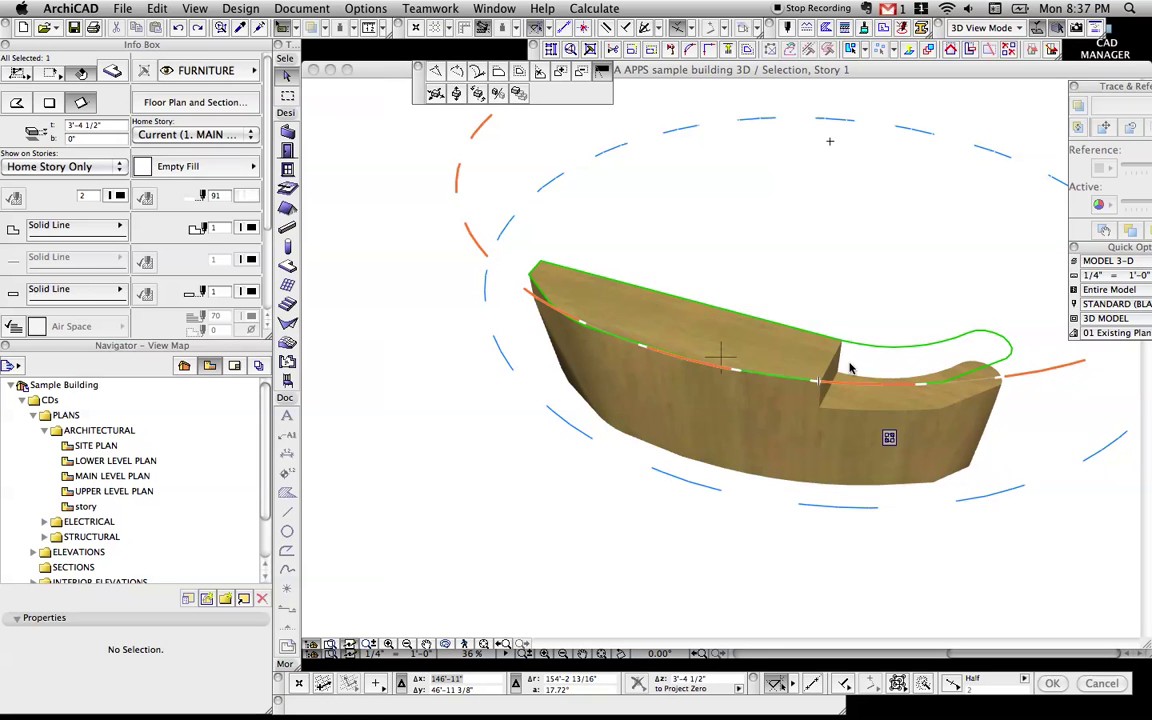
{"action": "key", "text": "Escape"}
Try curving the base slab's upper front edge and pulling a new node out of it
{"action": "left_click", "coordinate": [666, 350]}
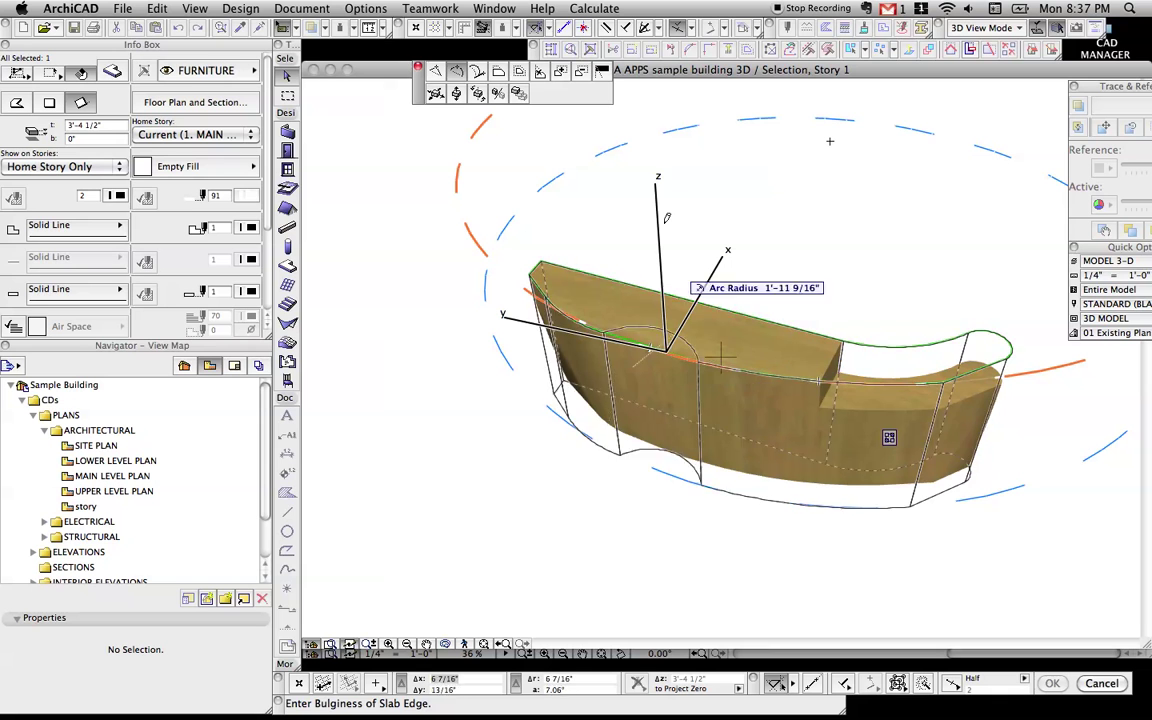
{"action": "left_click", "coordinate": [716, 232]}
{"action": "left_click", "coordinate": [762, 416]}
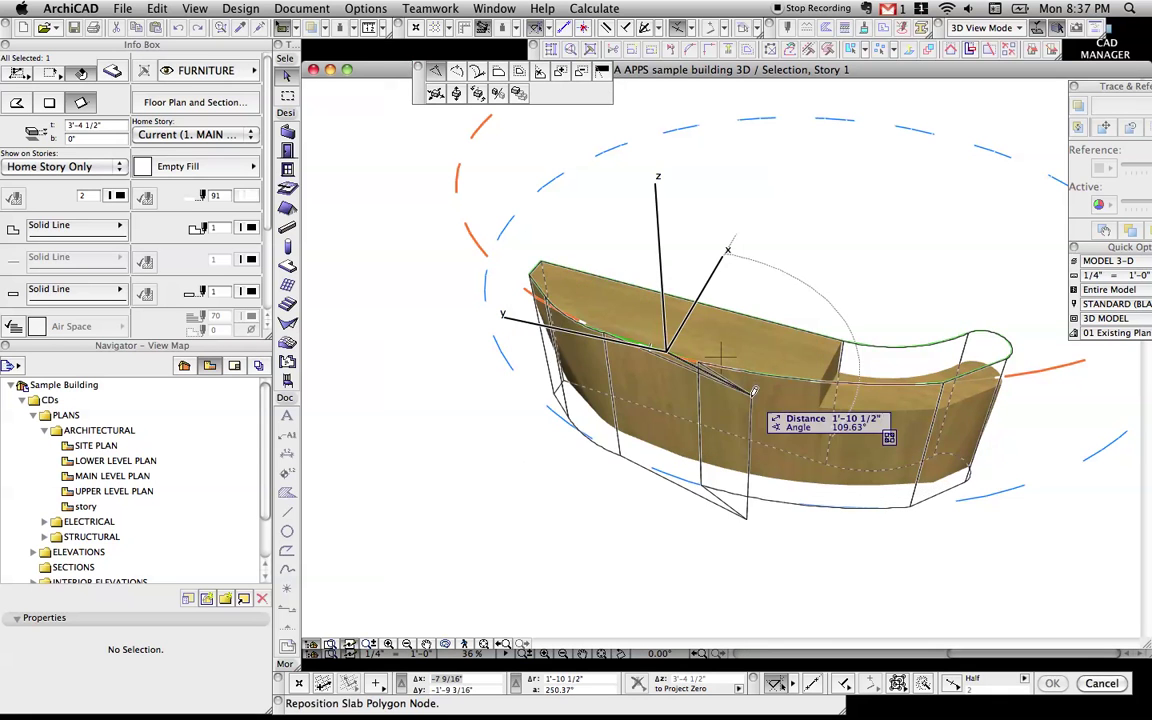
{"action": "middle_click_drag", "start_coordinate": [779, 442], "coordinate": [784, 403], "text": "shift"}
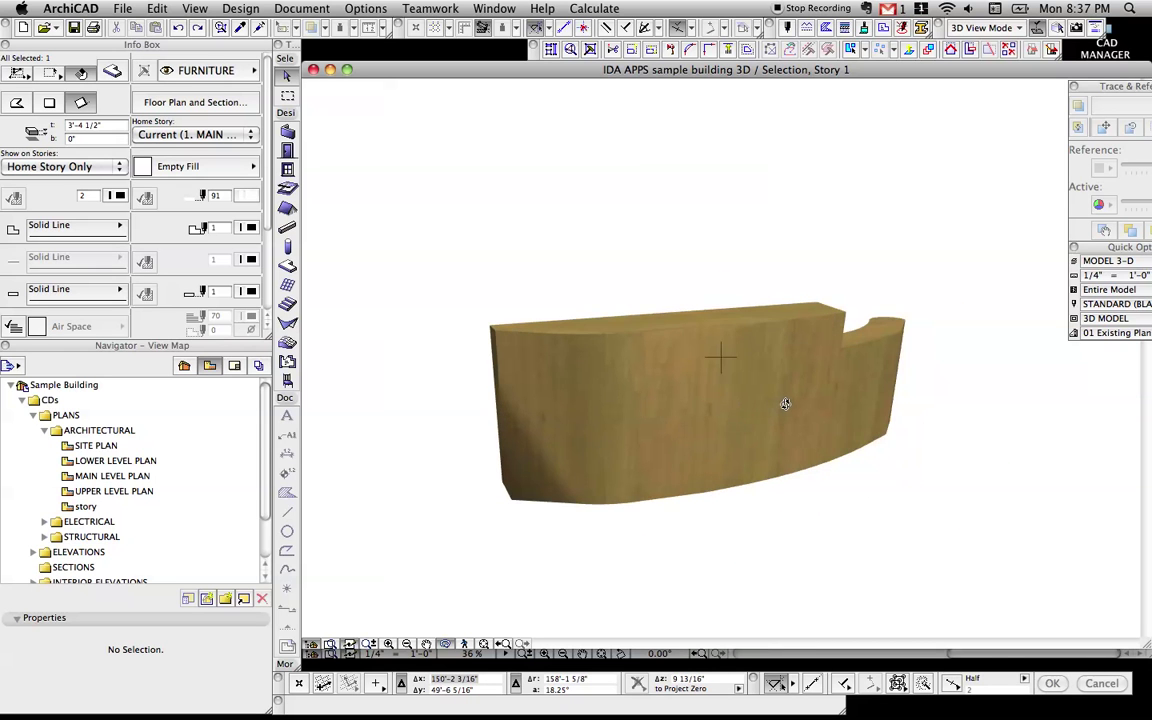
Select the free-form slab in the storage room on the main level plan and show it alone in 3D
{"action": "key", "text": "F2"}
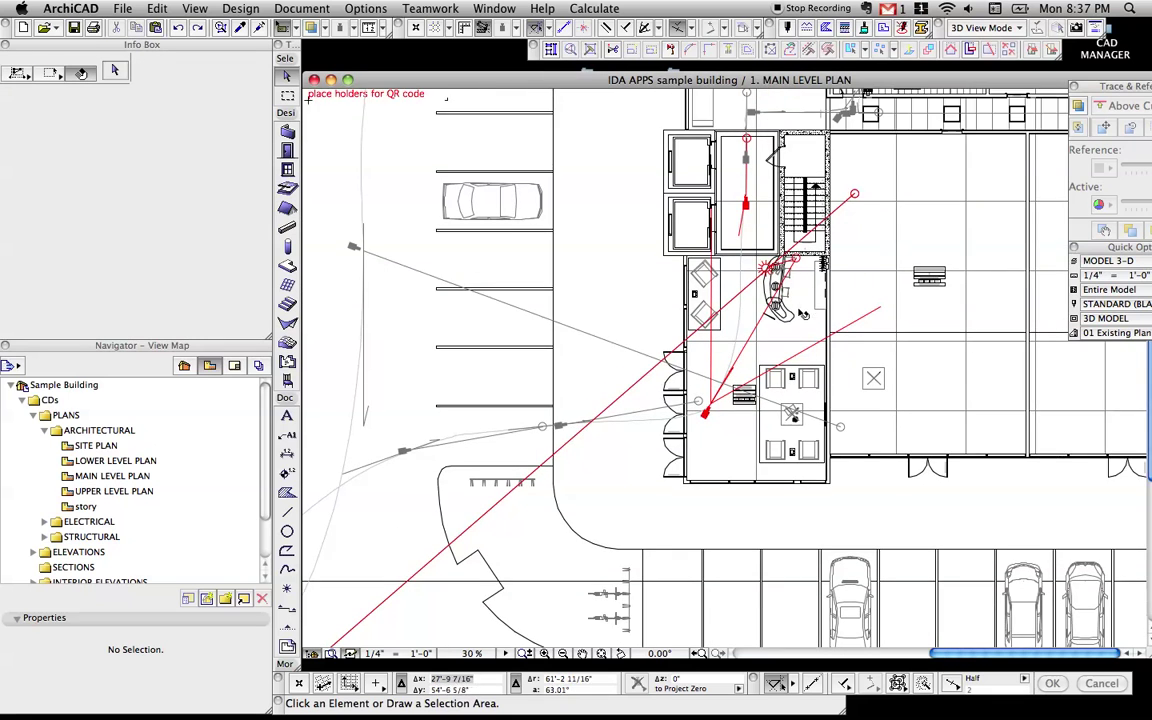
{"action": "middle_click_drag", "start_coordinate": [787, 326], "coordinate": [641, 438]}
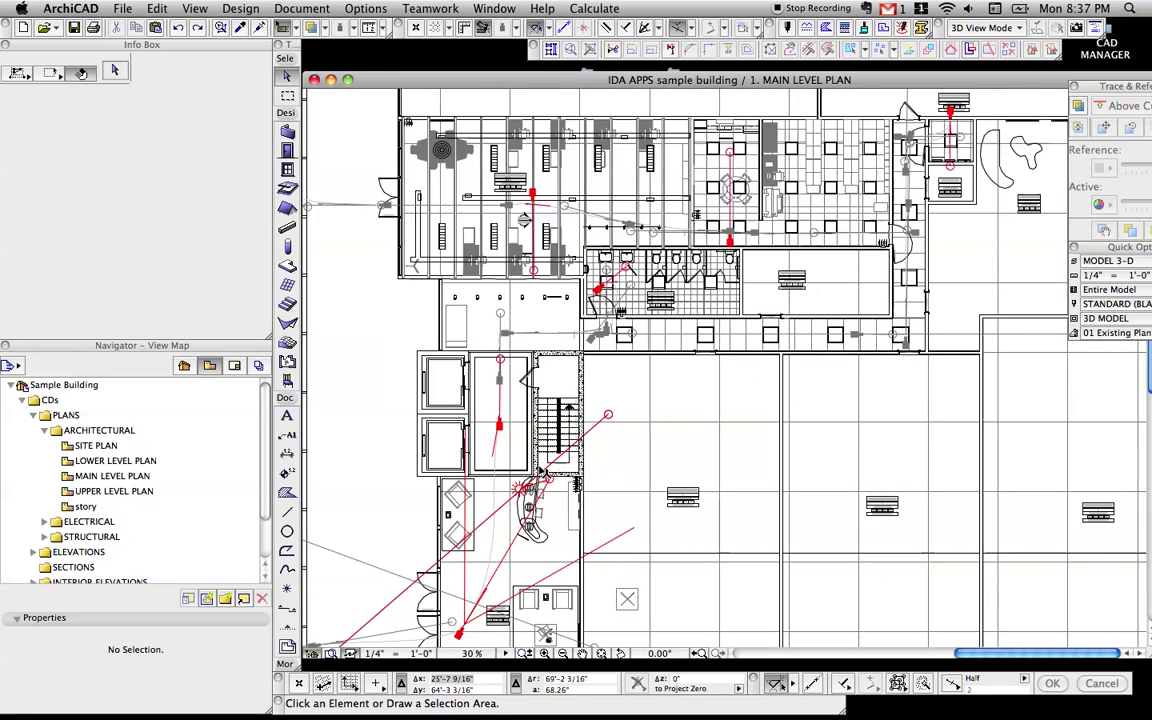
{"action": "middle_click_drag", "start_coordinate": [1041, 151], "coordinate": [900, 255]}
{"action": "scroll", "coordinate": [900, 255], "scroll_direction": "up", "scroll_amount": 5}
{"action": "scroll", "coordinate": [895, 252], "scroll_direction": "up", "scroll_amount": 1}
{"action": "left_click", "coordinate": [888, 246]}
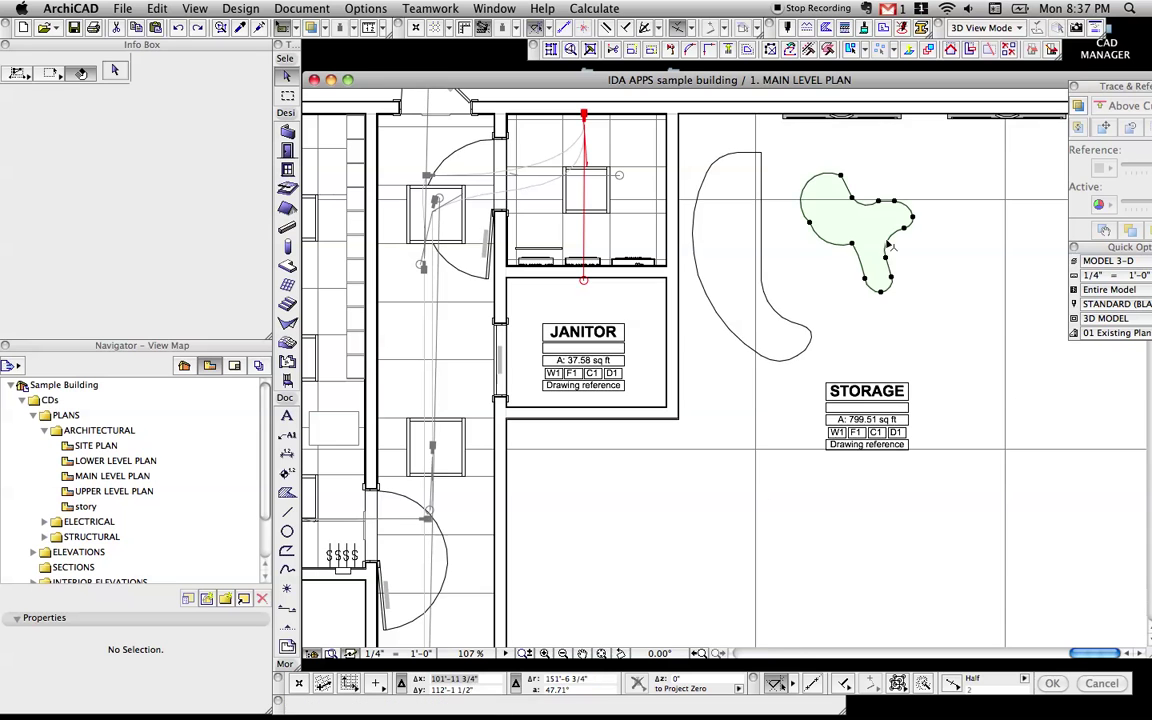
{"action": "scroll", "coordinate": [890, 247], "scroll_direction": "up", "scroll_amount": 3}
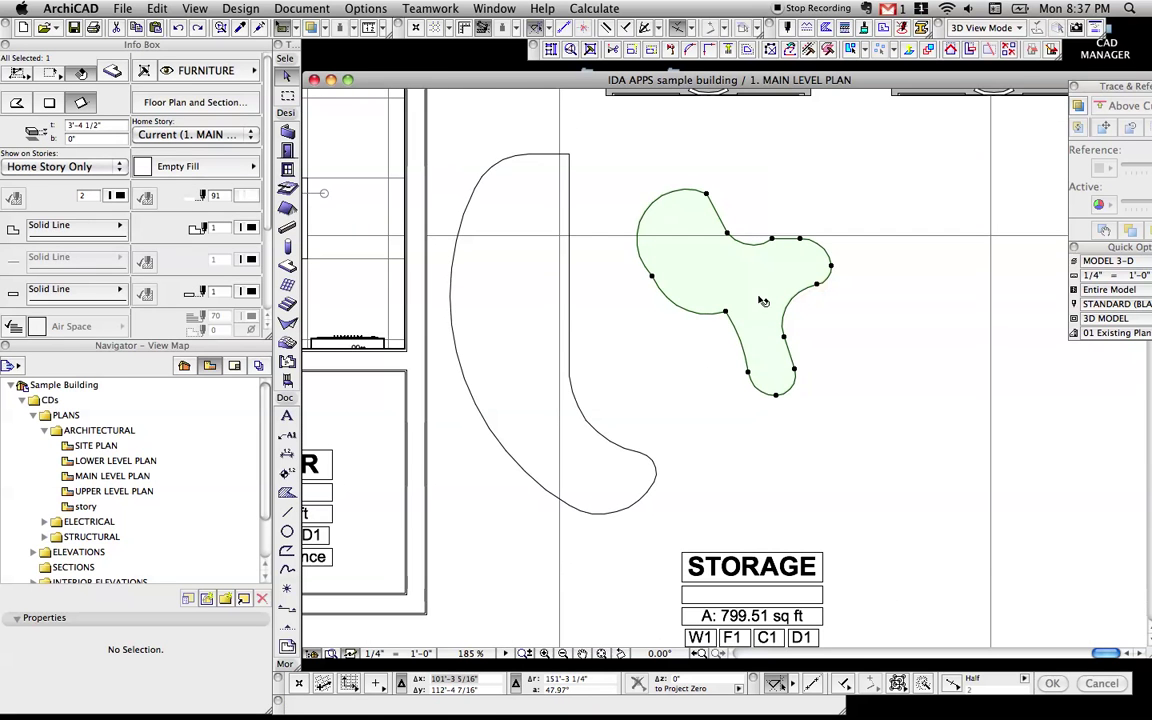
{"action": "key", "text": "F5"}
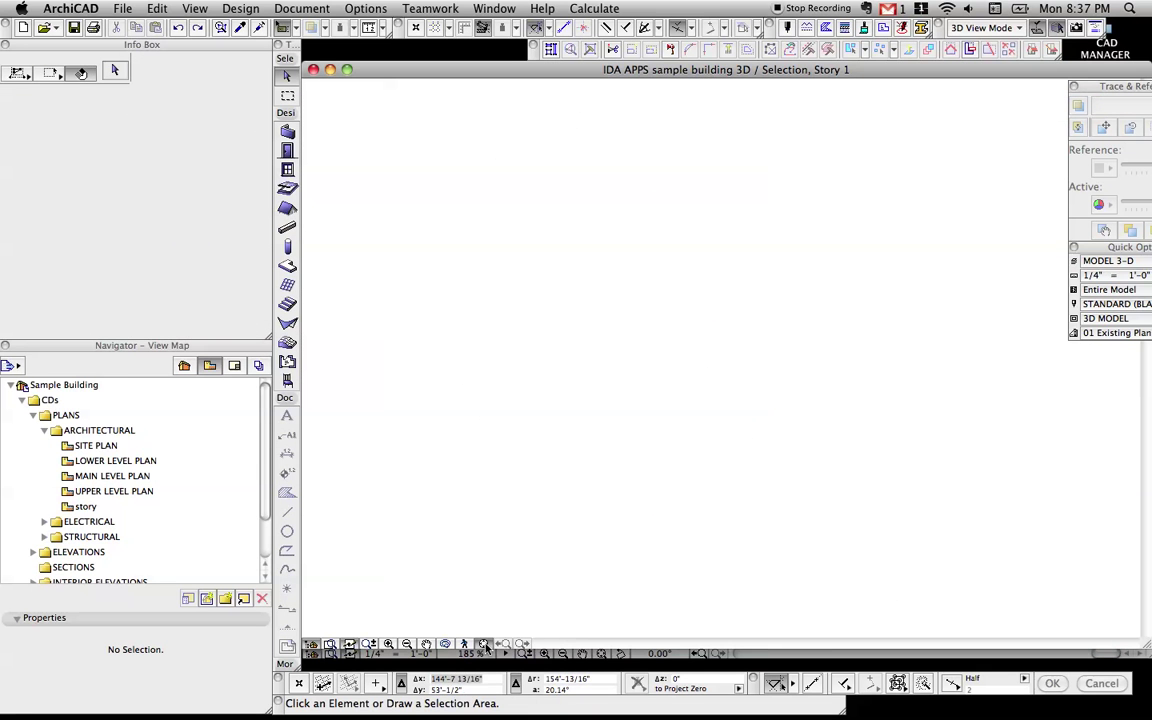
{"action": "middle_click_drag", "start_coordinate": [689, 457], "coordinate": [802, 483], "text": "shift"}
{"action": "left_click", "coordinate": [838, 434]}
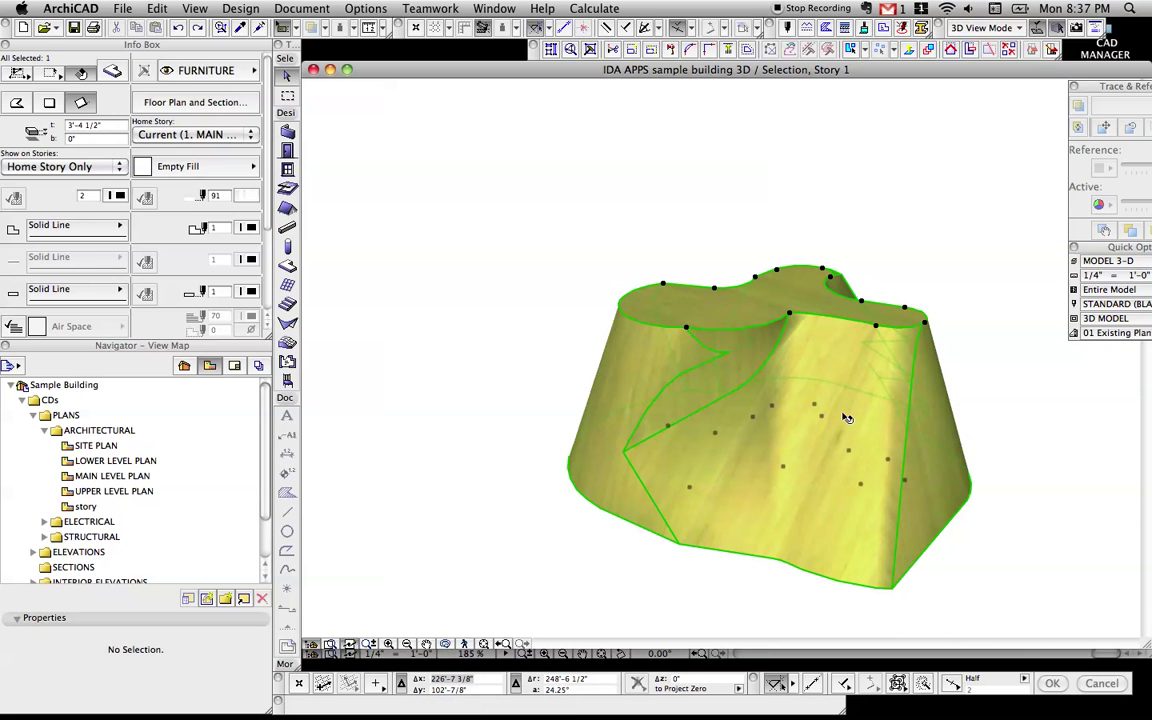
Draw a rotated rectangular slab in the empty space beside the free-form slab in the 3D view
{"action": "left_click", "coordinate": [449, 292]}
{"action": "left_click", "coordinate": [289, 268]}
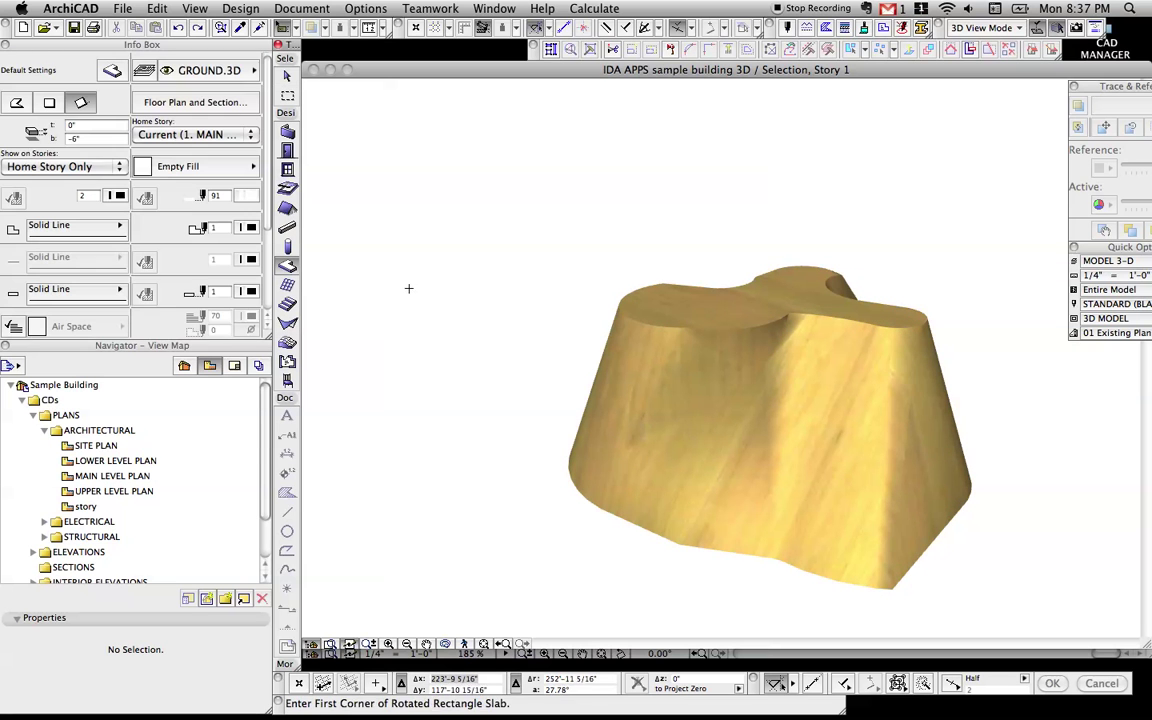
{"action": "left_click", "coordinate": [472, 305]}
{"action": "left_click", "coordinate": [393, 281]}
{"action": "left_click", "coordinate": [585, 219]}
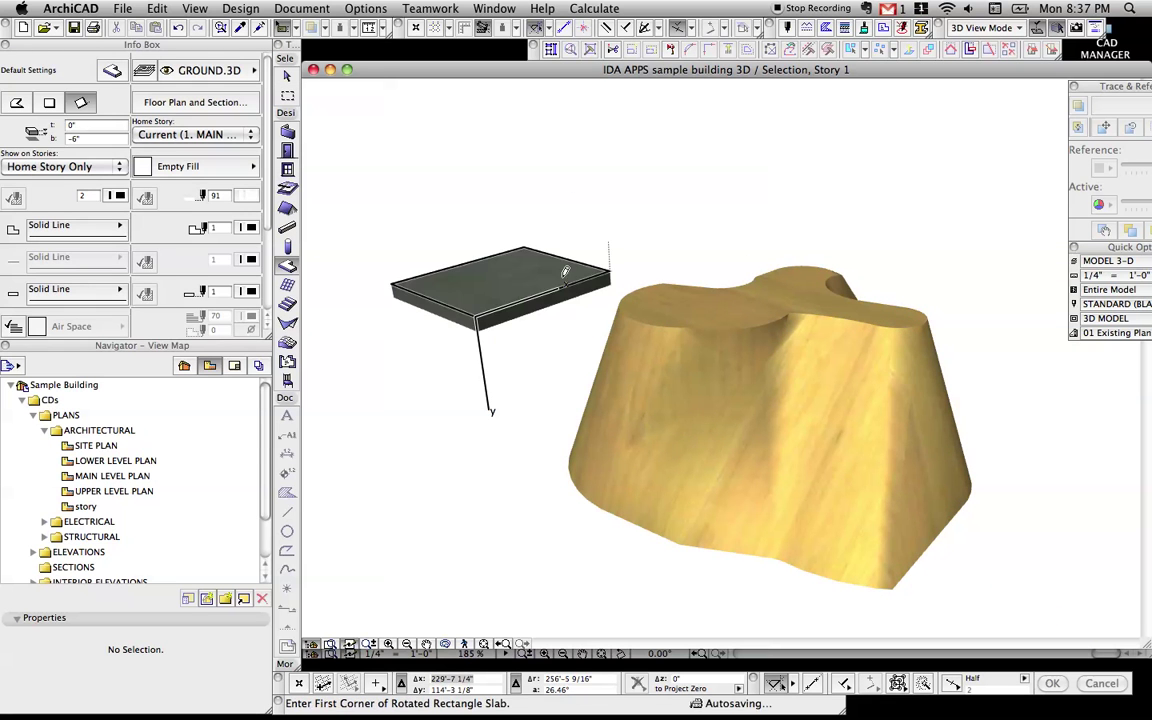
{"action": "key", "text": "Escape"}
Examine the free-form slab's top outline and sloped sides from higher angles
{"action": "middle_click_drag", "start_coordinate": [542, 374], "coordinate": [542, 387], "text": "shift"}
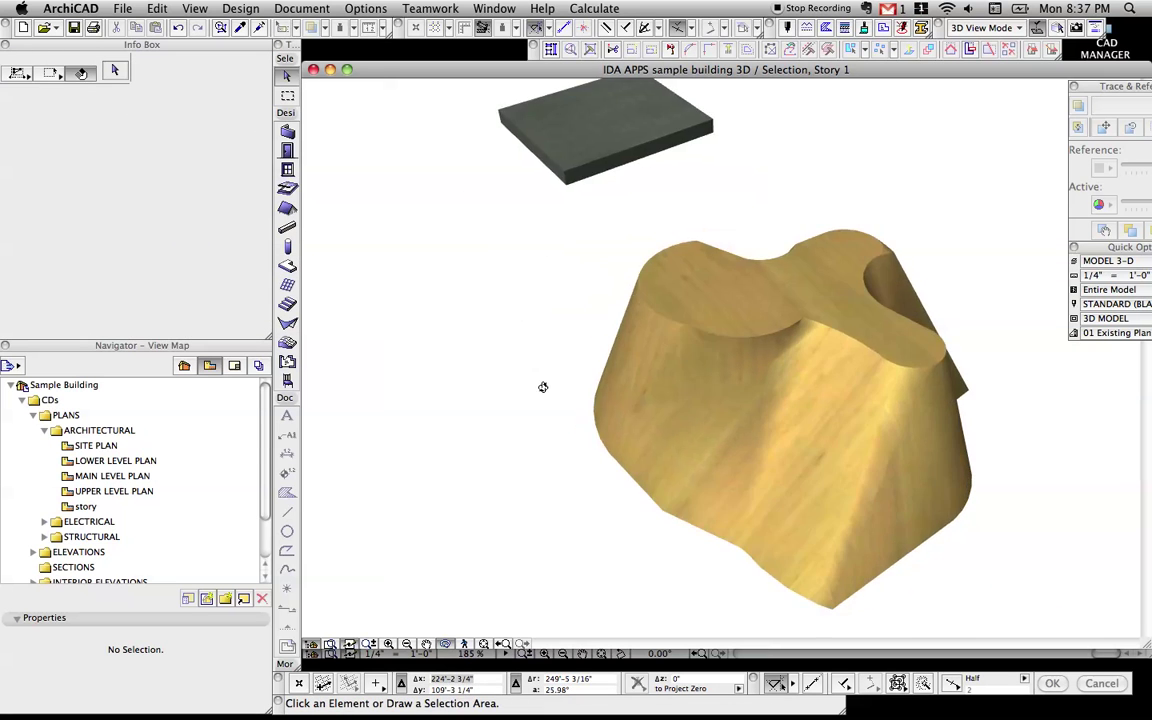
{"action": "left_click", "coordinate": [771, 321]}
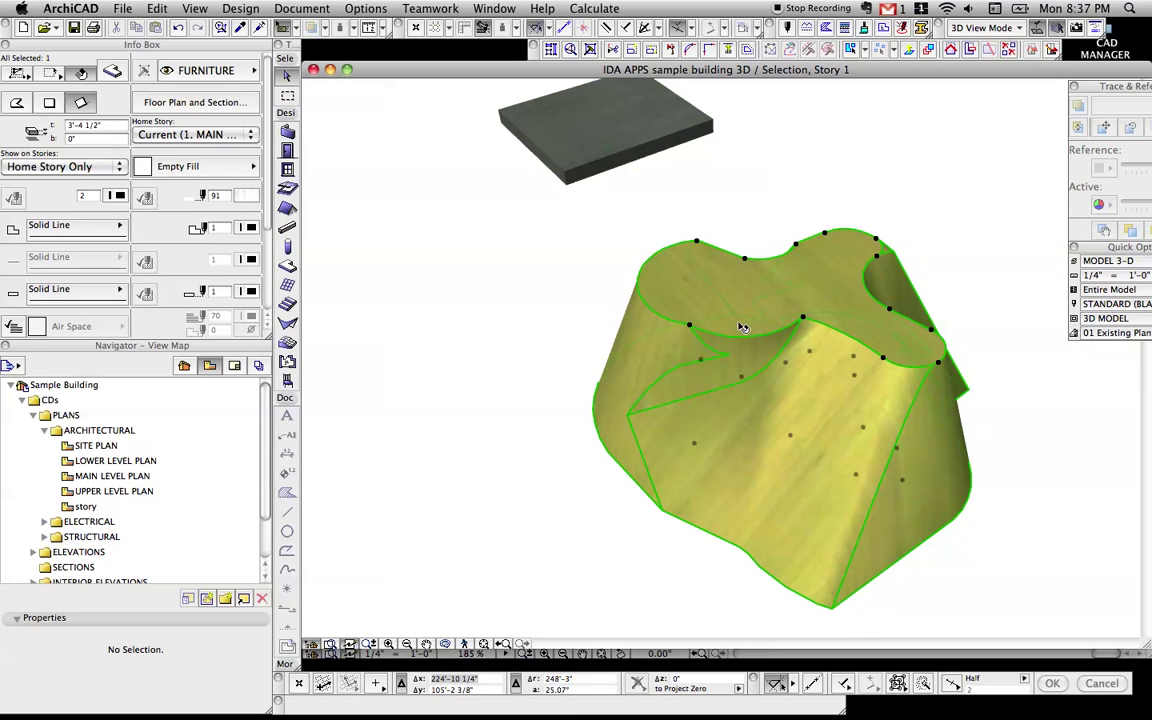
{"action": "key", "text": "Escape"}
{"action": "middle_click_drag", "start_coordinate": [689, 350], "coordinate": [739, 396], "text": "shift"}
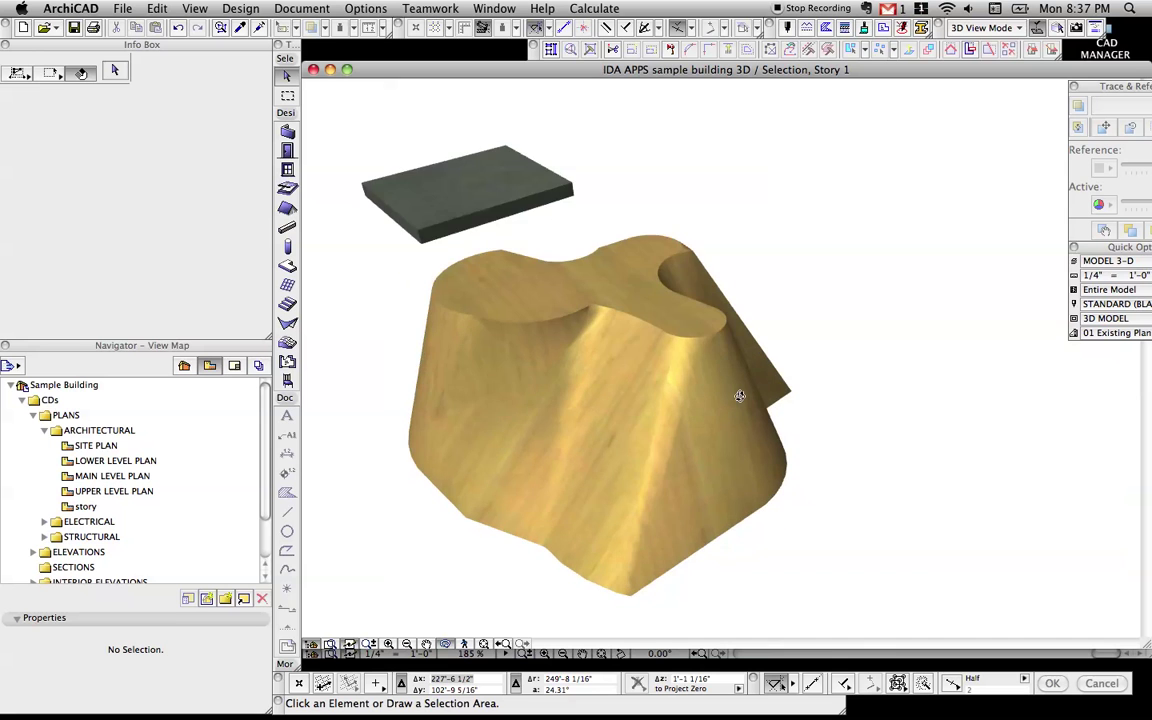
Select the camera at the parking lot's street corner on the main level plan and show the whole building in 3D
{"action": "key", "text": "F2"}
{"action": "scroll", "coordinate": [689, 329], "scroll_direction": "down", "scroll_amount": 6}
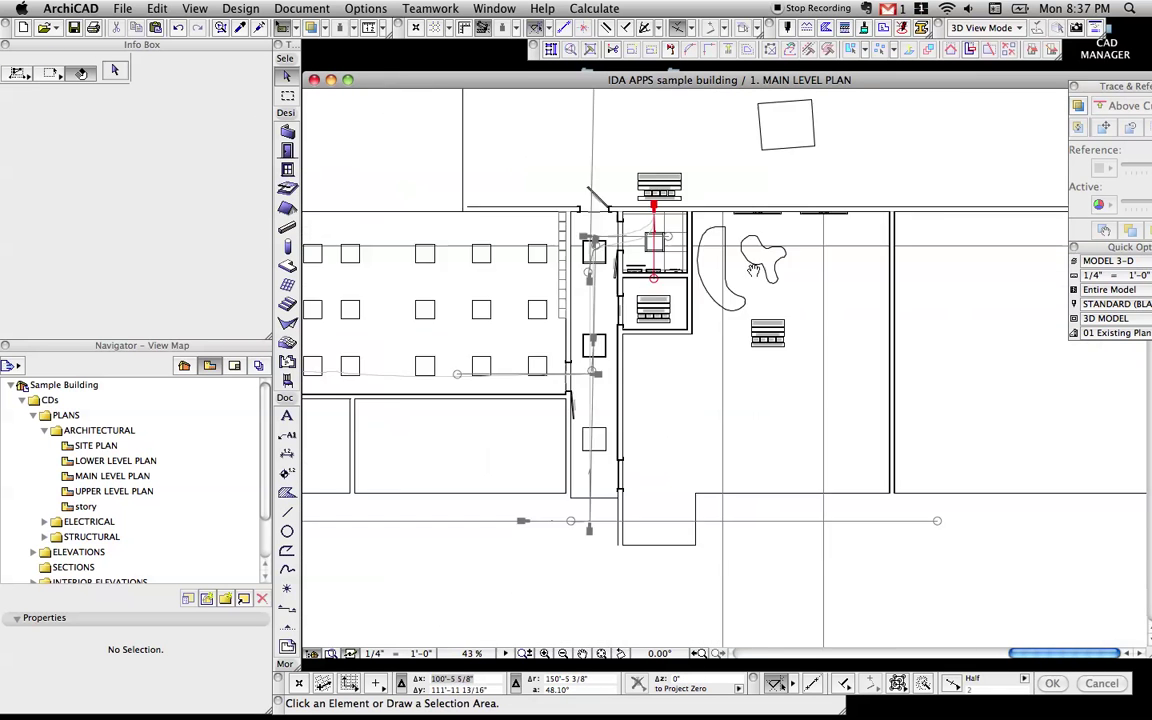
{"action": "scroll", "coordinate": [736, 321], "scroll_direction": "down", "scroll_amount": 5}
{"action": "middle_click_drag", "start_coordinate": [560, 464], "coordinate": [670, 341]}
{"action": "scroll", "coordinate": [571, 391], "scroll_direction": "down", "scroll_amount": 1}
{"action": "middle_click_drag", "start_coordinate": [470, 481], "coordinate": [548, 414]}
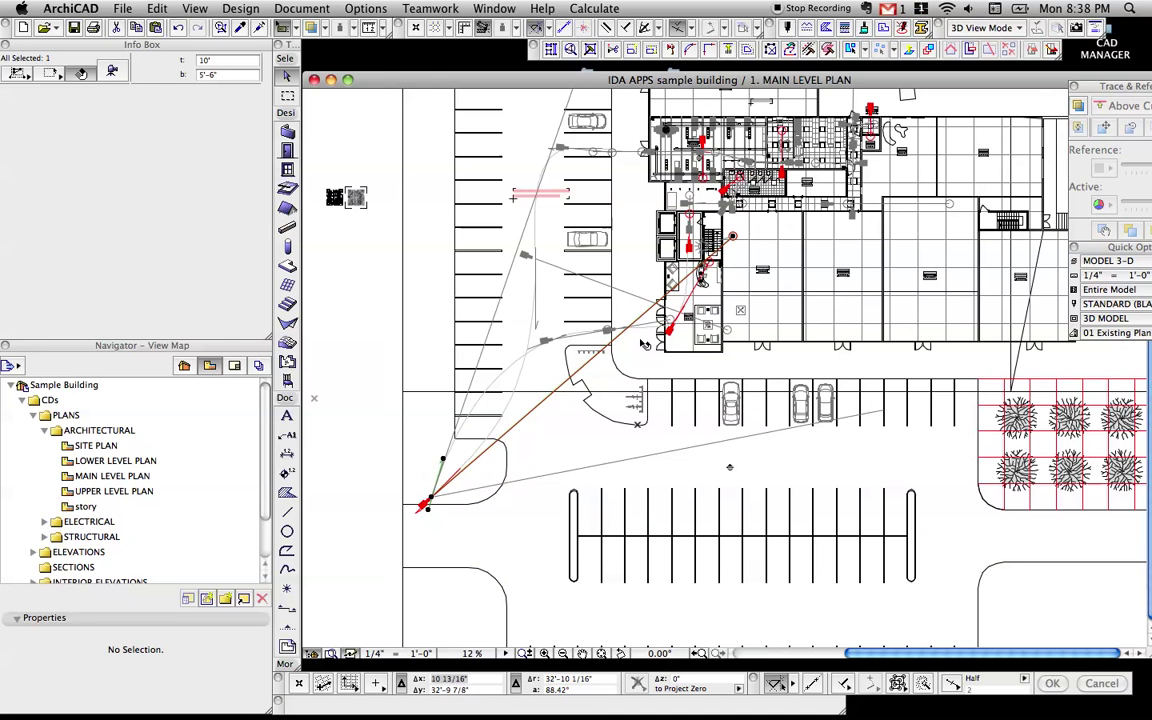
{"action": "key", "text": "F3"}
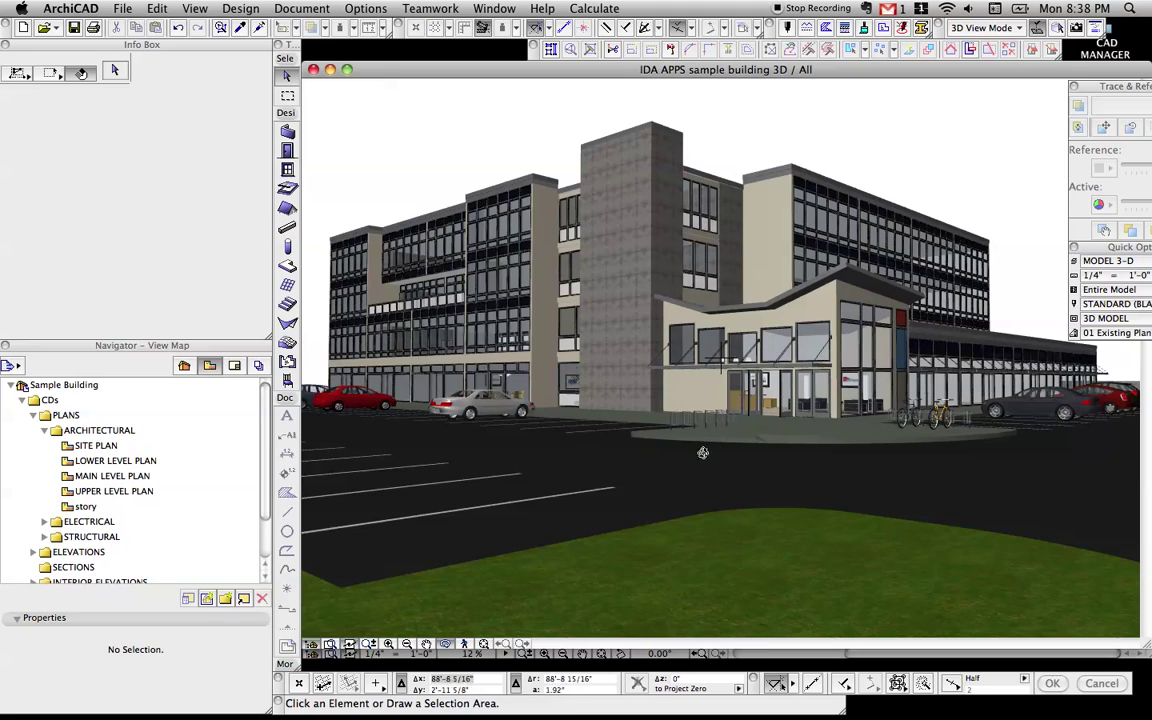
Walk towards the building entrance in 3D and highlight the sidewalk slab with the curb ramp
{"action": "left_click", "coordinate": [475, 648]}
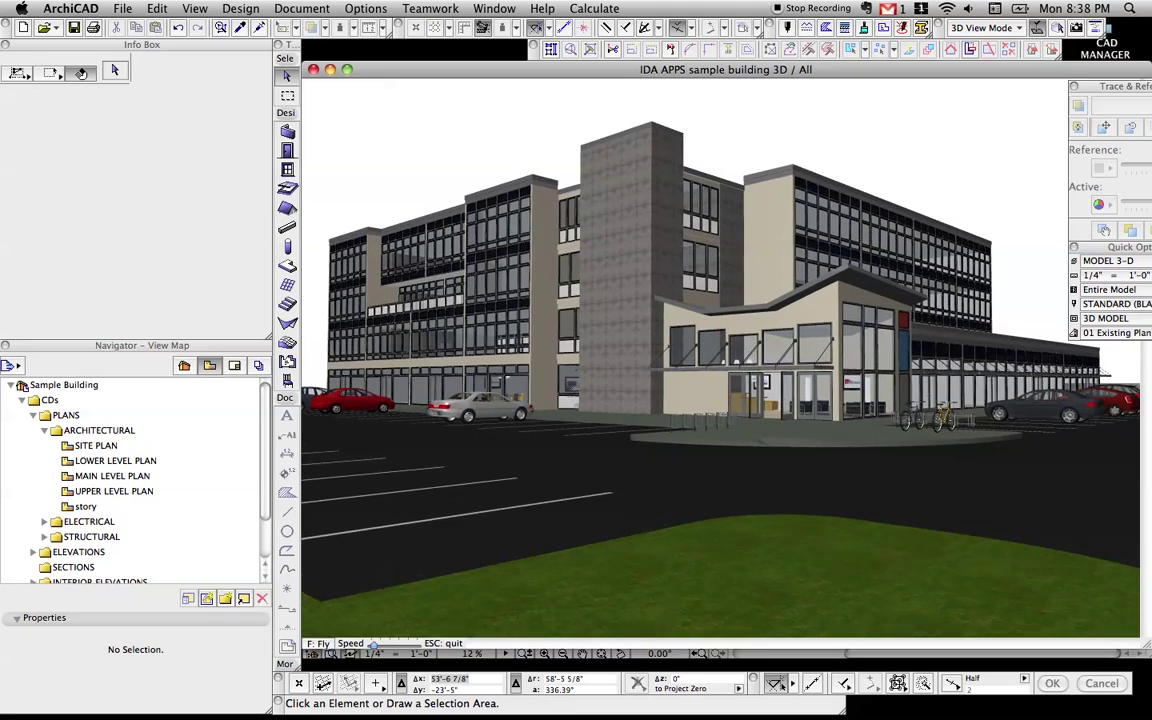
{"action": "key", "text": "Up"}
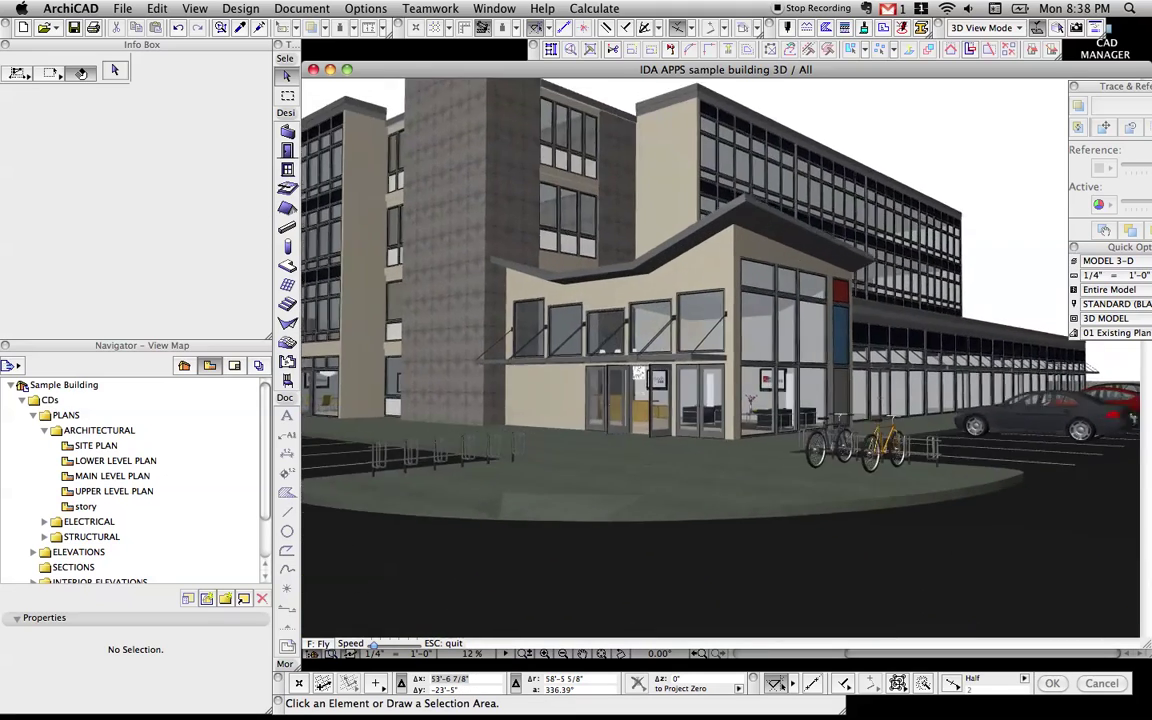
{"action": "key", "text": "Up"}
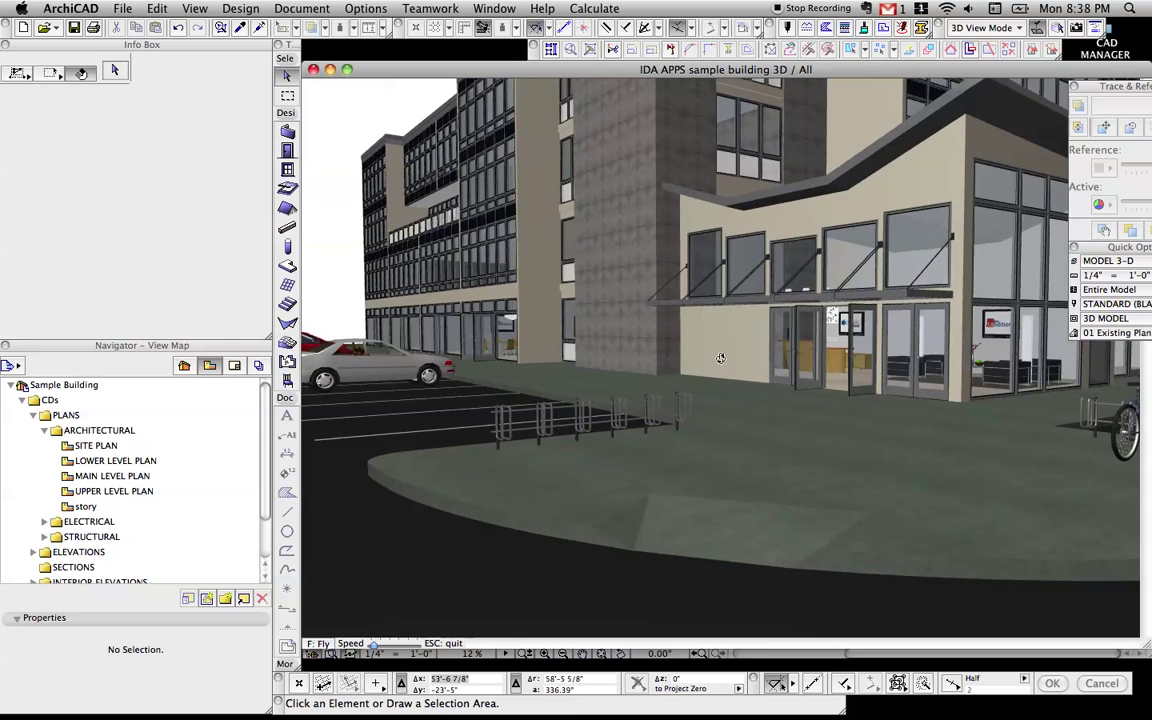
{"action": "key", "text": "Escape"}
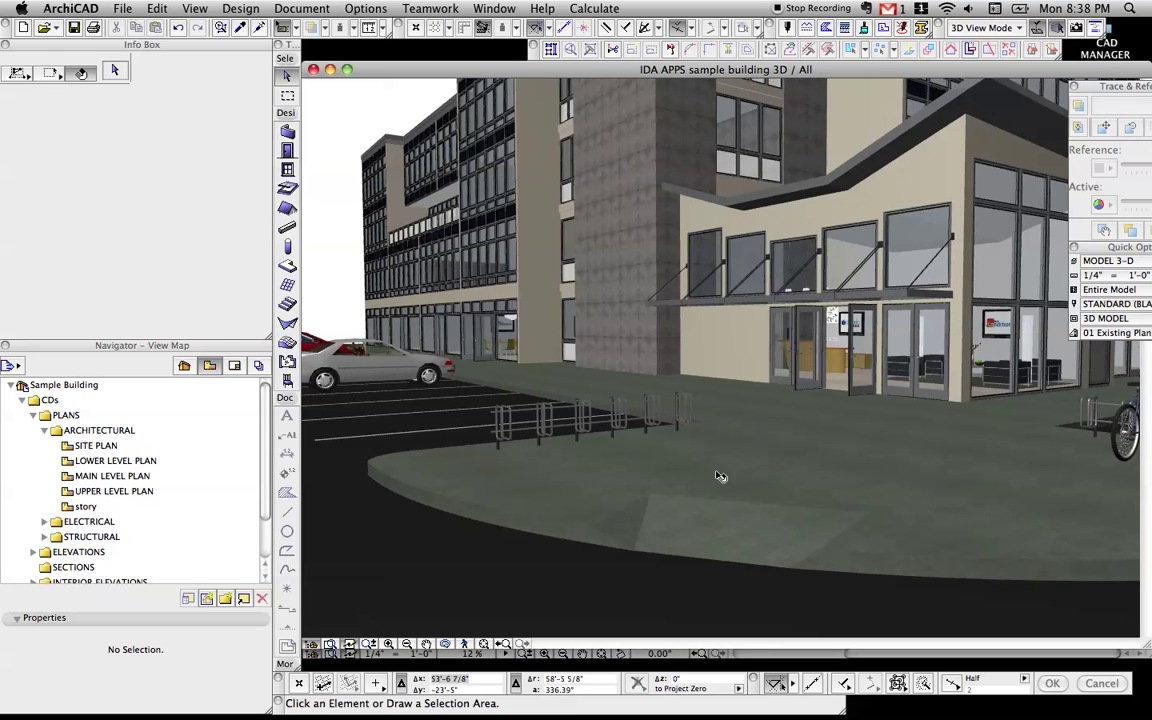
{"action": "left_click", "coordinate": [719, 532]}
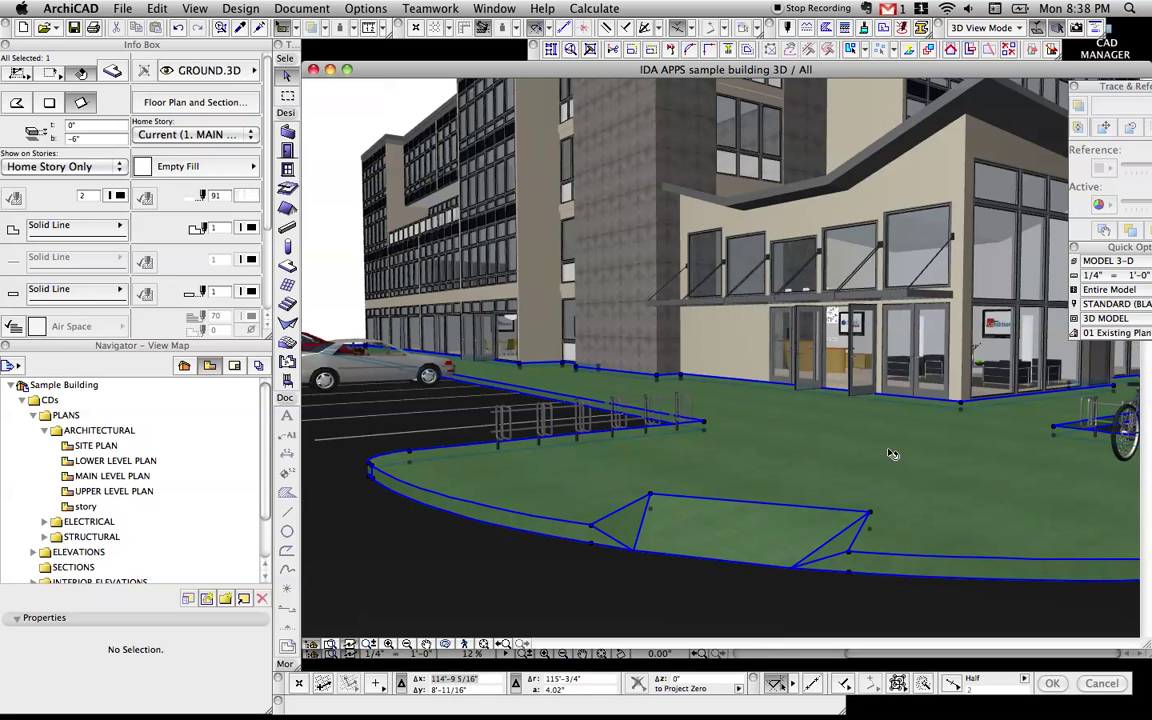
{"action": "key", "text": "Escape"}
Select the entrance sidewalk slab on the main level plan and show it alone in 3D
{"action": "key", "text": "F2"}
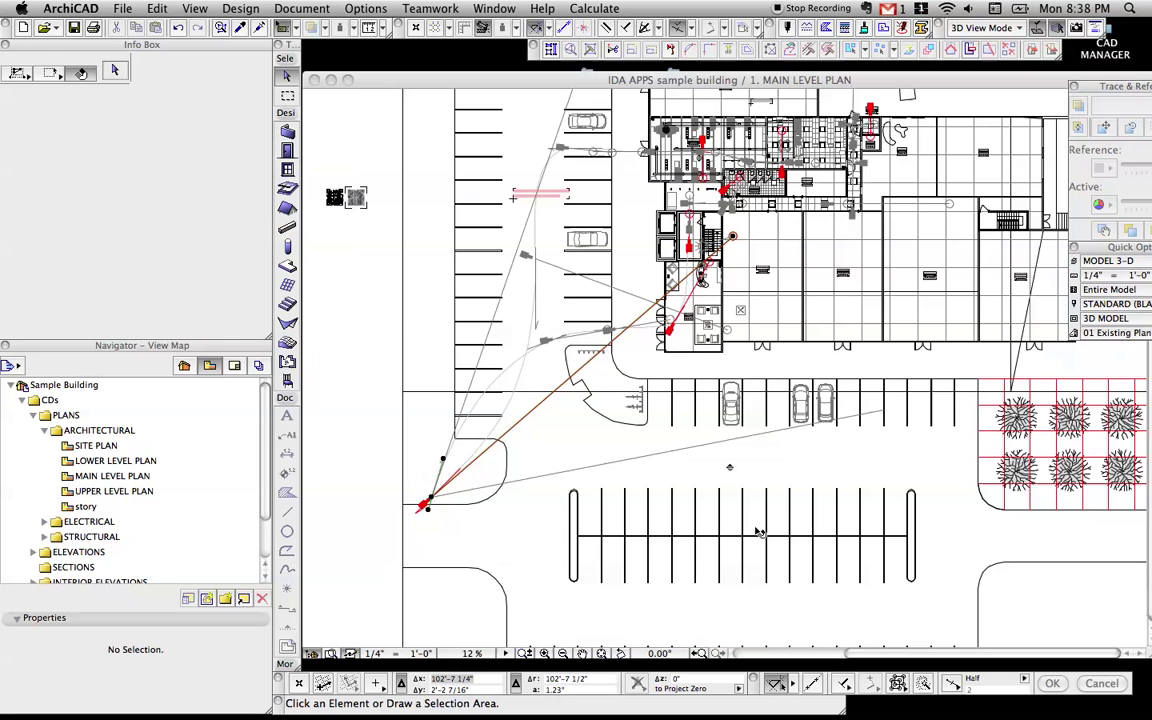
{"action": "scroll", "coordinate": [585, 362], "scroll_direction": "up", "scroll_amount": 5}
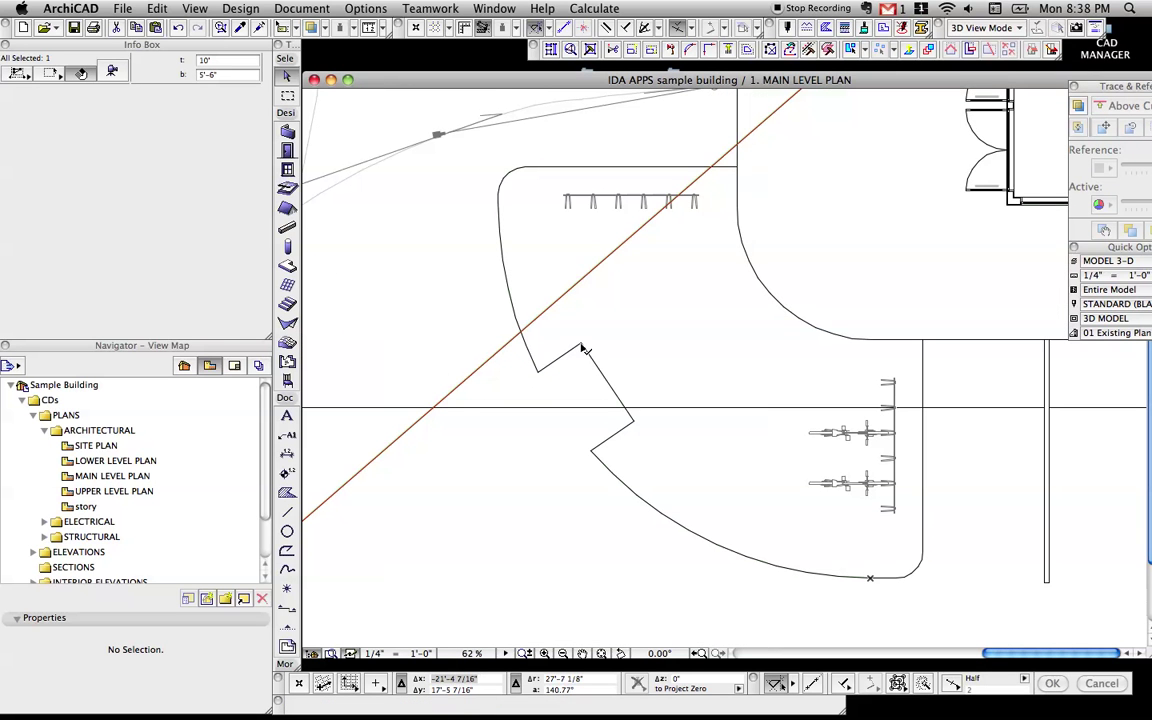
{"action": "left_click", "coordinate": [636, 424]}
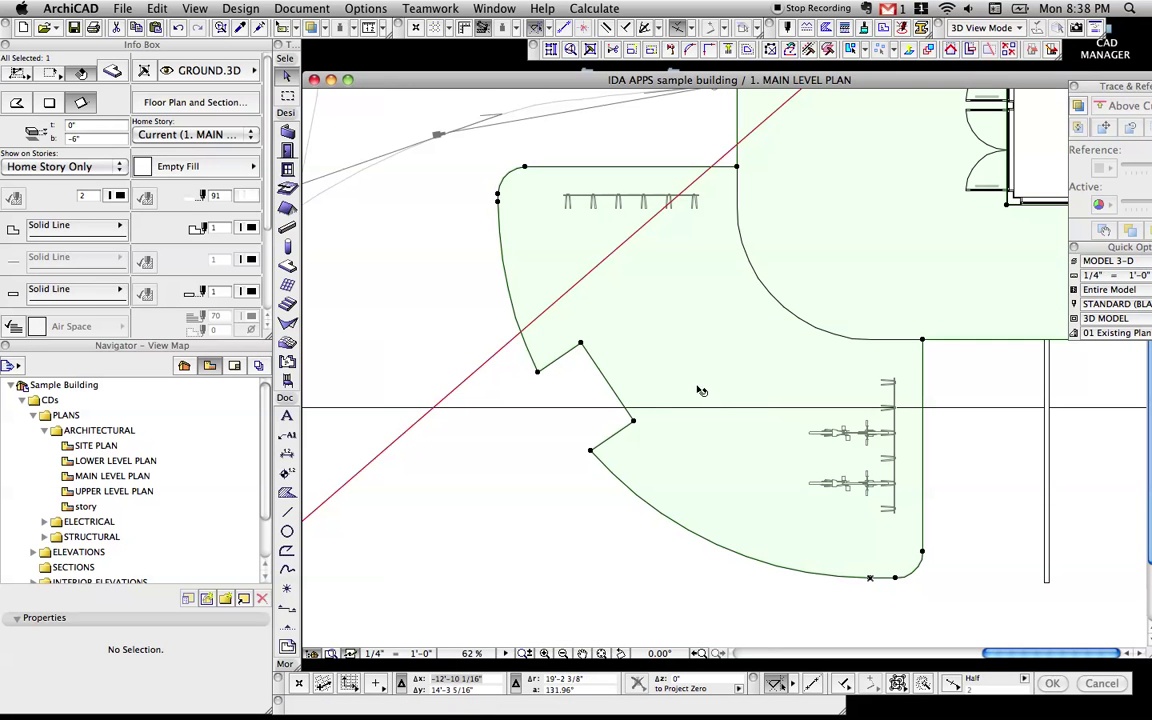
{"action": "key", "text": "F5"}
{"action": "middle_click_drag", "start_coordinate": [733, 485], "coordinate": [721, 408], "text": "shift"}
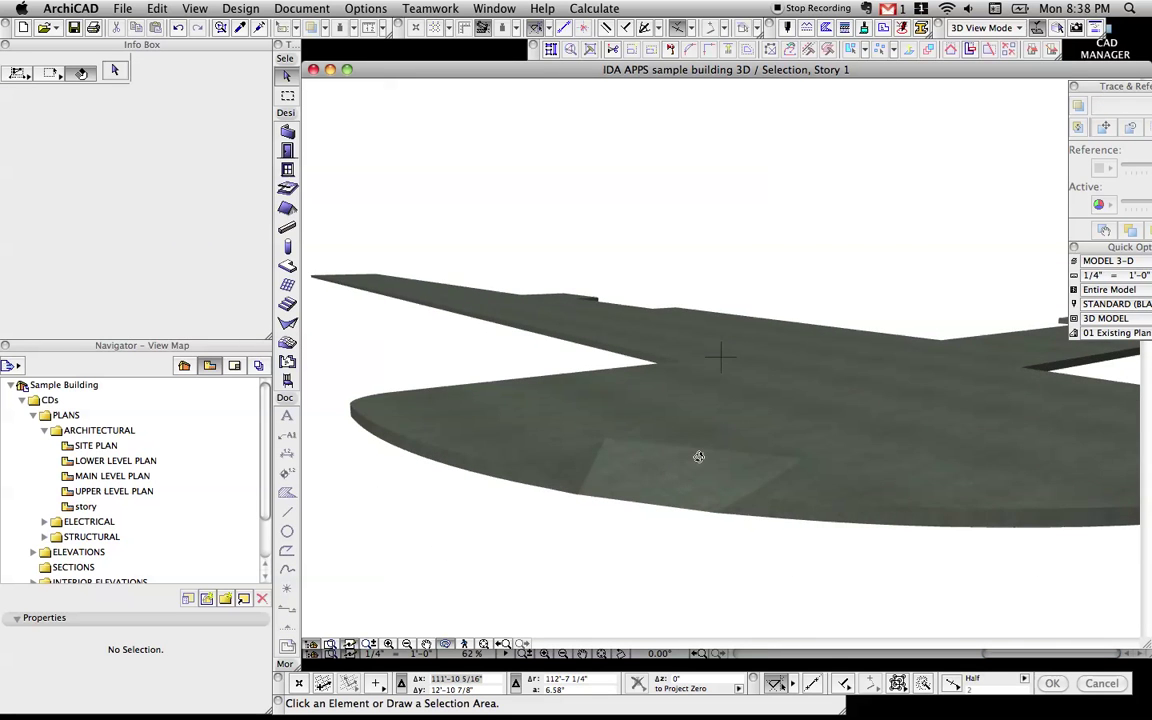
Set the custom angle of the curb ramp's back edge to 90°, applied to the clicked edge only
{"action": "left_click", "coordinate": [694, 455]}
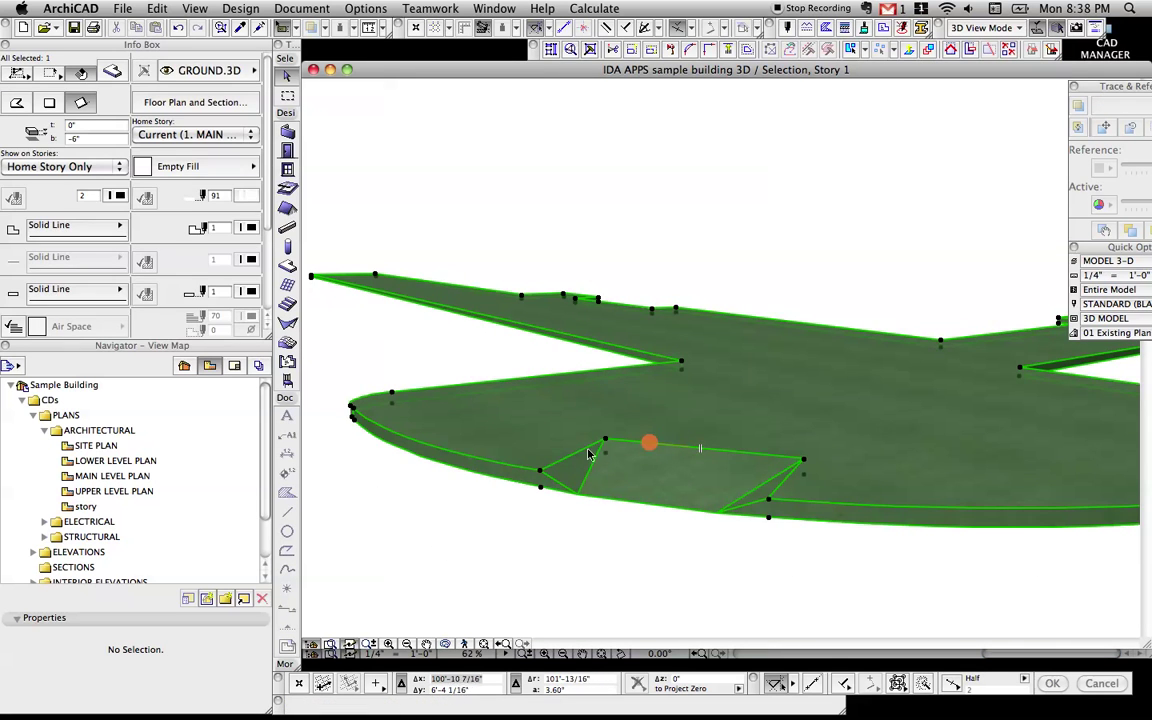
{"action": "left_click", "coordinate": [632, 447]}
{"action": "left_click", "coordinate": [524, 69]}
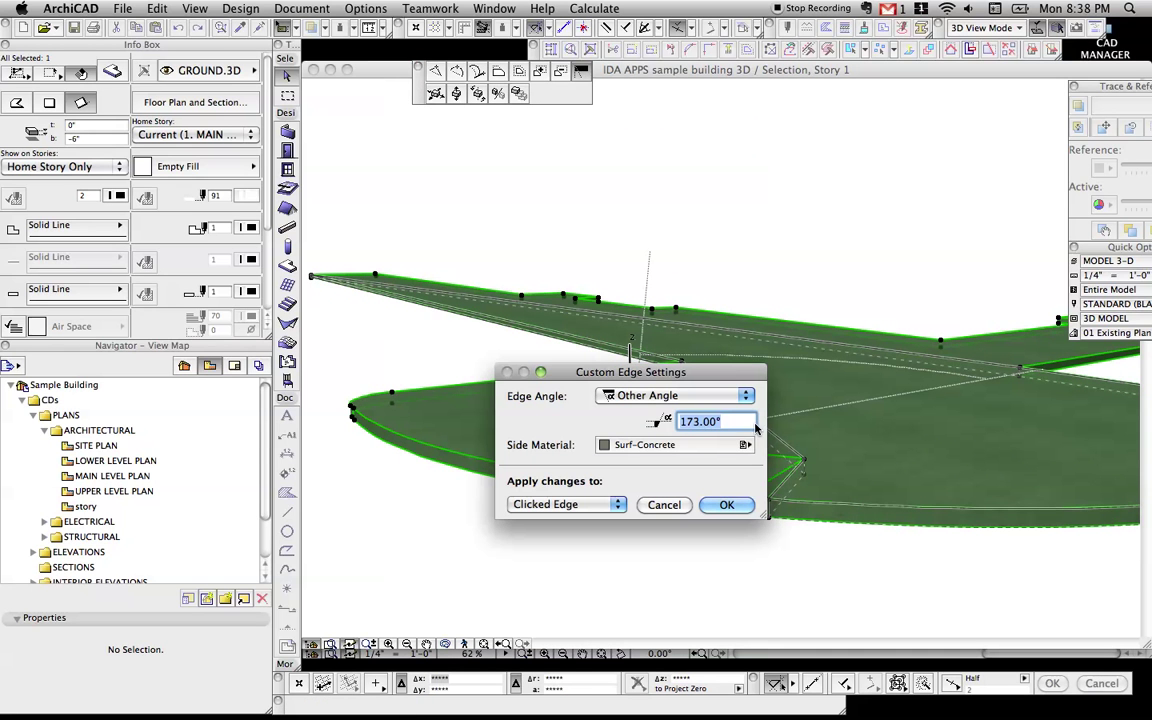
{"action": "type", "text": "90"}
{"action": "key", "text": "Return"}
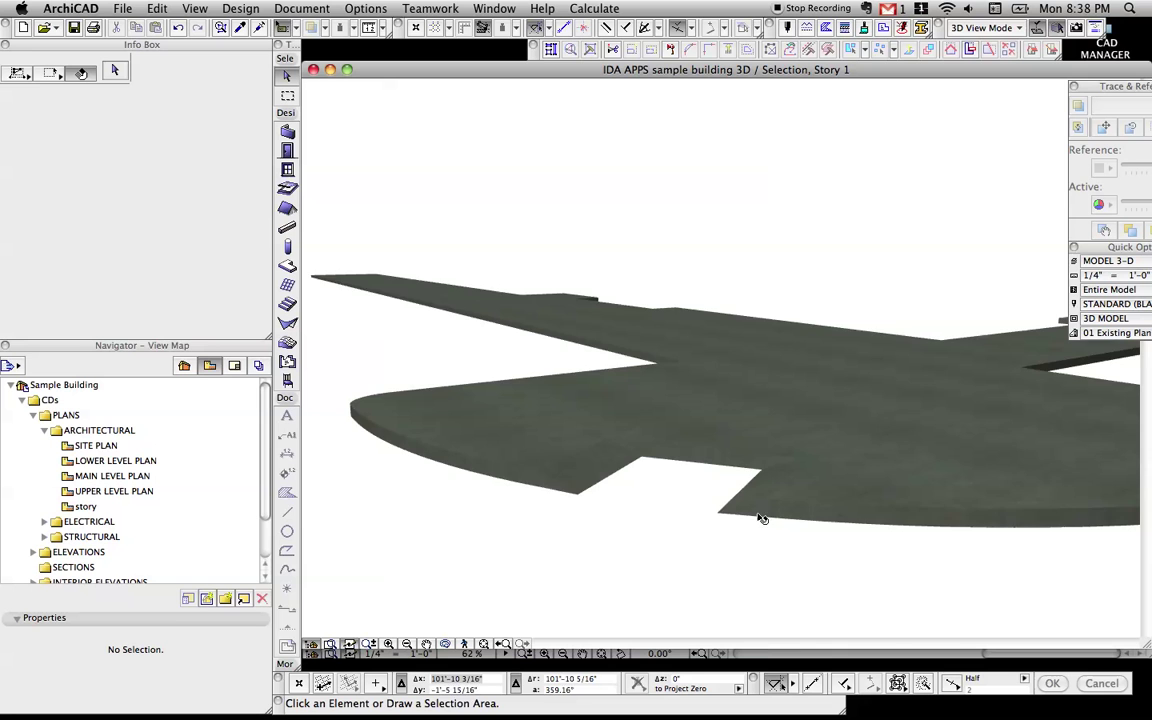
Examine the curb cut in the sidewalk slab from a lower angle and close up
{"action": "middle_click_drag", "start_coordinate": [731, 486], "coordinate": [648, 415], "text": "shift"}
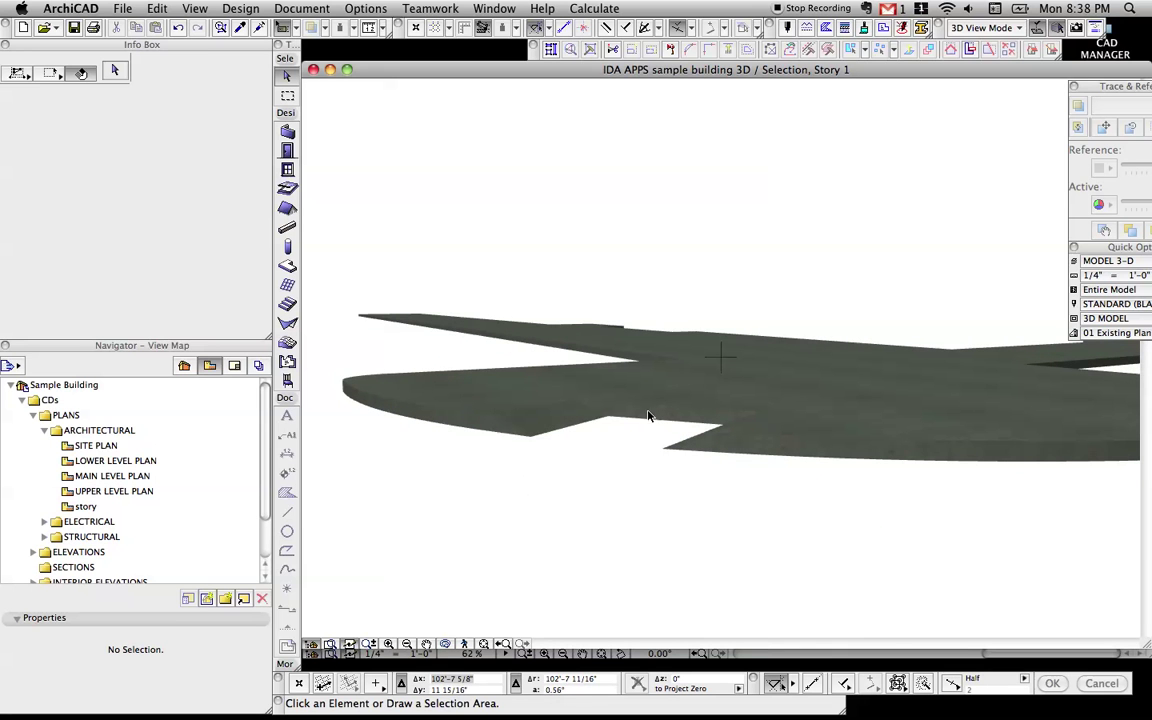
{"action": "left_click", "coordinate": [658, 408]}
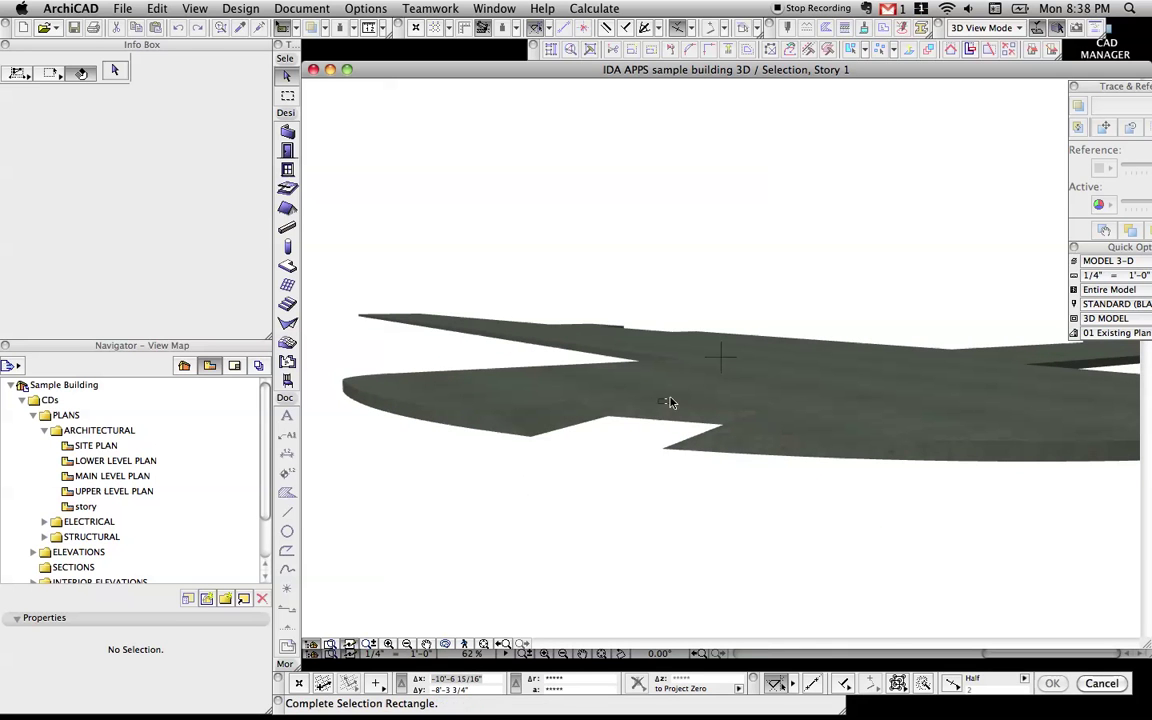
{"action": "left_click", "coordinate": [506, 426]}
{"action": "left_click", "coordinate": [501, 401]}
{"action": "left_click", "coordinate": [564, 505]}
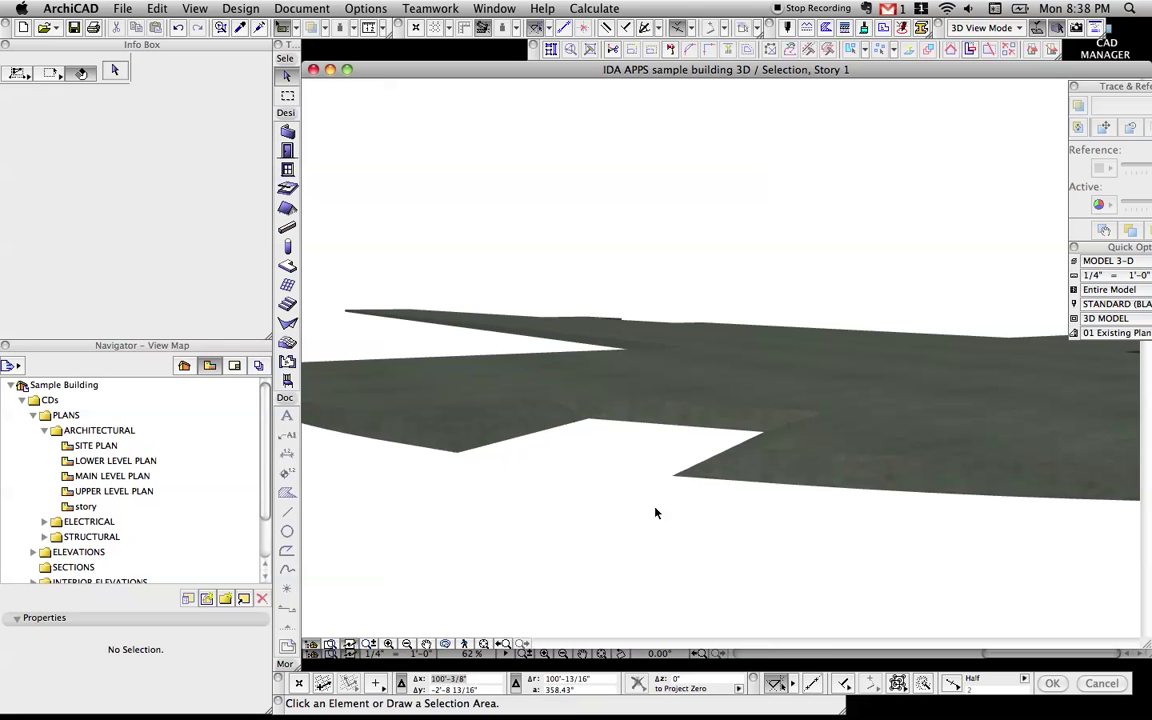
{"action": "left_click", "coordinate": [830, 542]}
{"action": "left_click", "coordinate": [455, 302]}
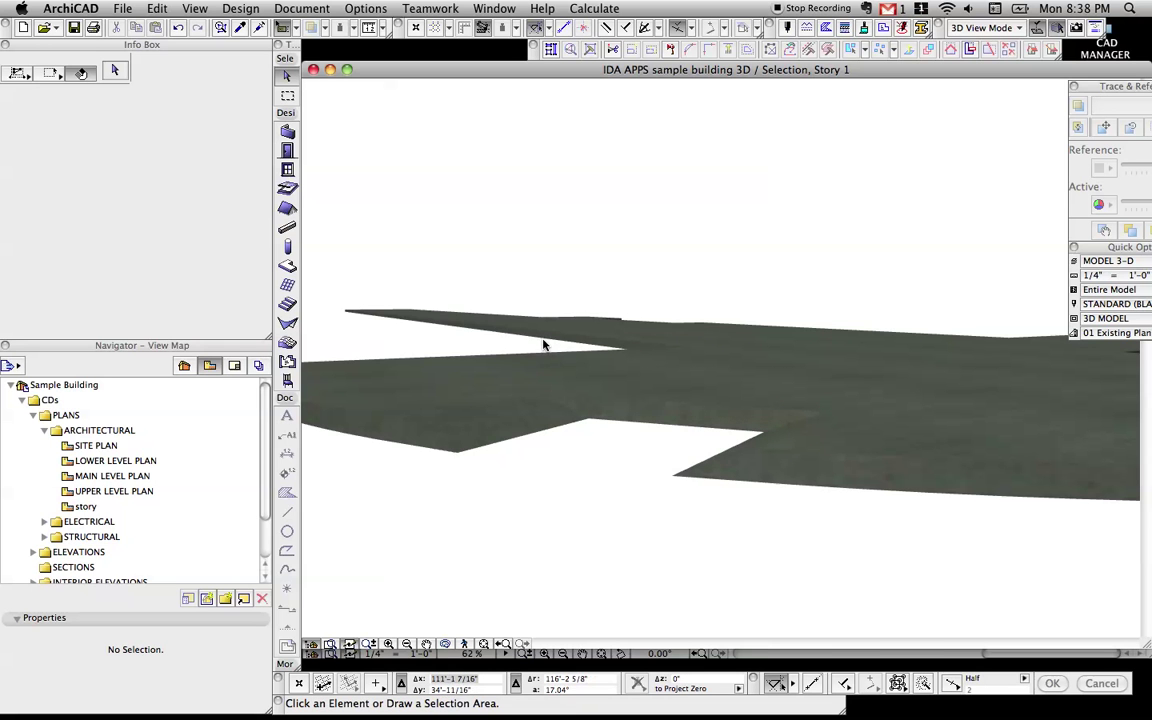
Undo the ramp's 90° edge change and review the back edge's custom edge settings without changing them
{"action": "middle_click_drag", "start_coordinate": [553, 349], "coordinate": [612, 504], "text": "shift"}
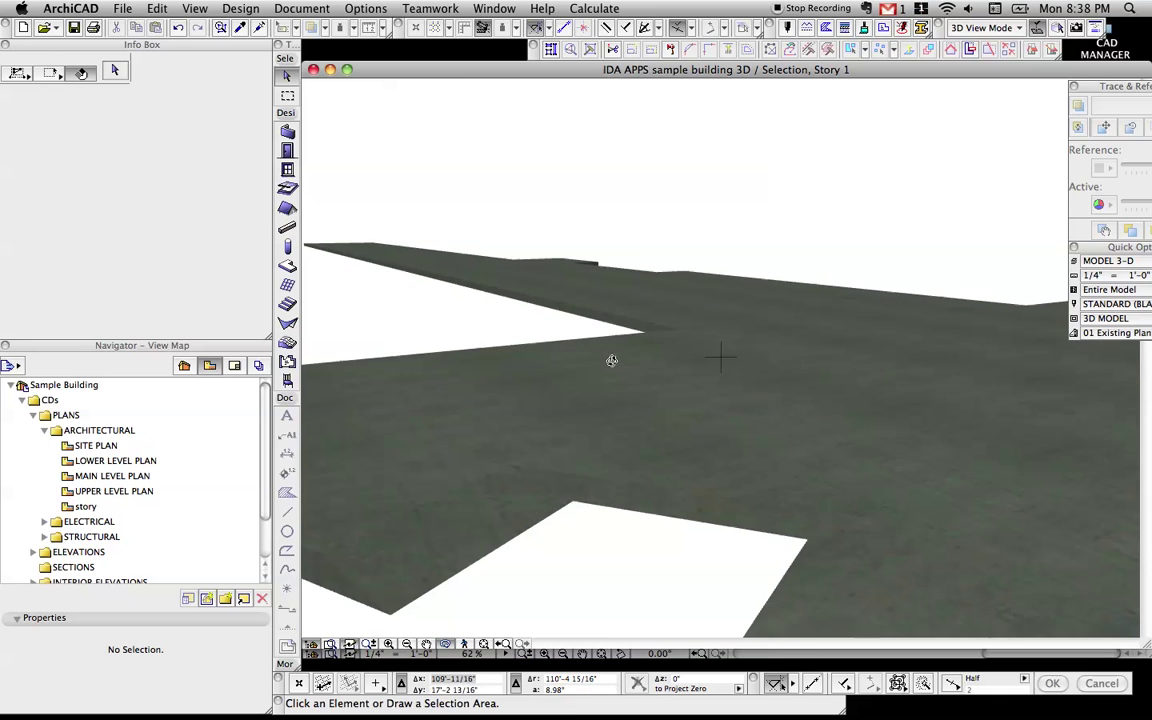
{"action": "left_click", "coordinate": [508, 494]}
{"action": "middle_click_drag", "start_coordinate": [697, 524], "coordinate": [634, 497], "text": "shift"}
{"action": "left_click", "coordinate": [622, 454]}
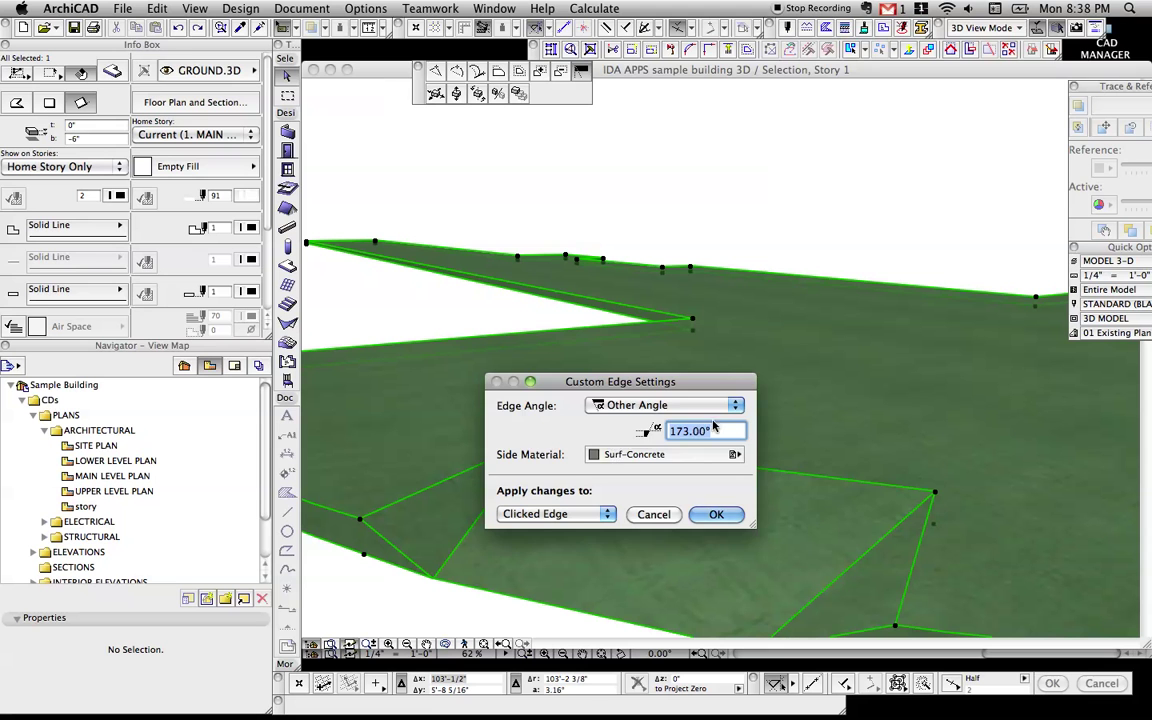
{"action": "key", "text": "Escape"}
{"action": "key", "text": "Escape"}
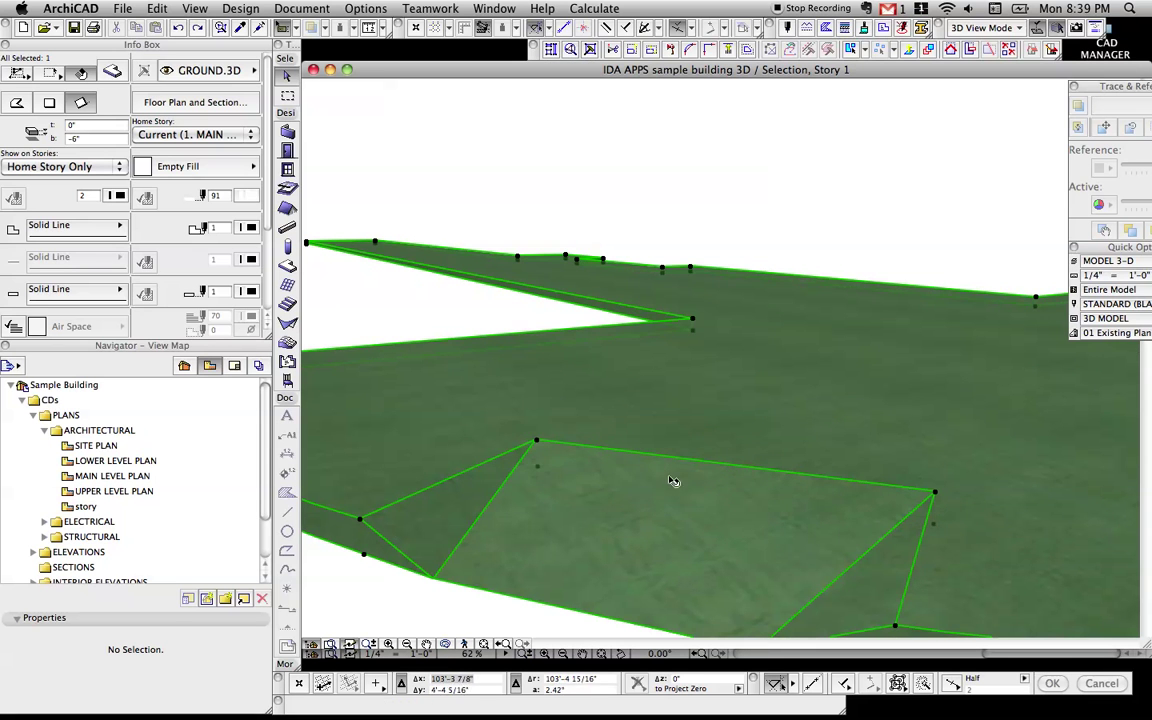
{"action": "left_click", "coordinate": [464, 477]}
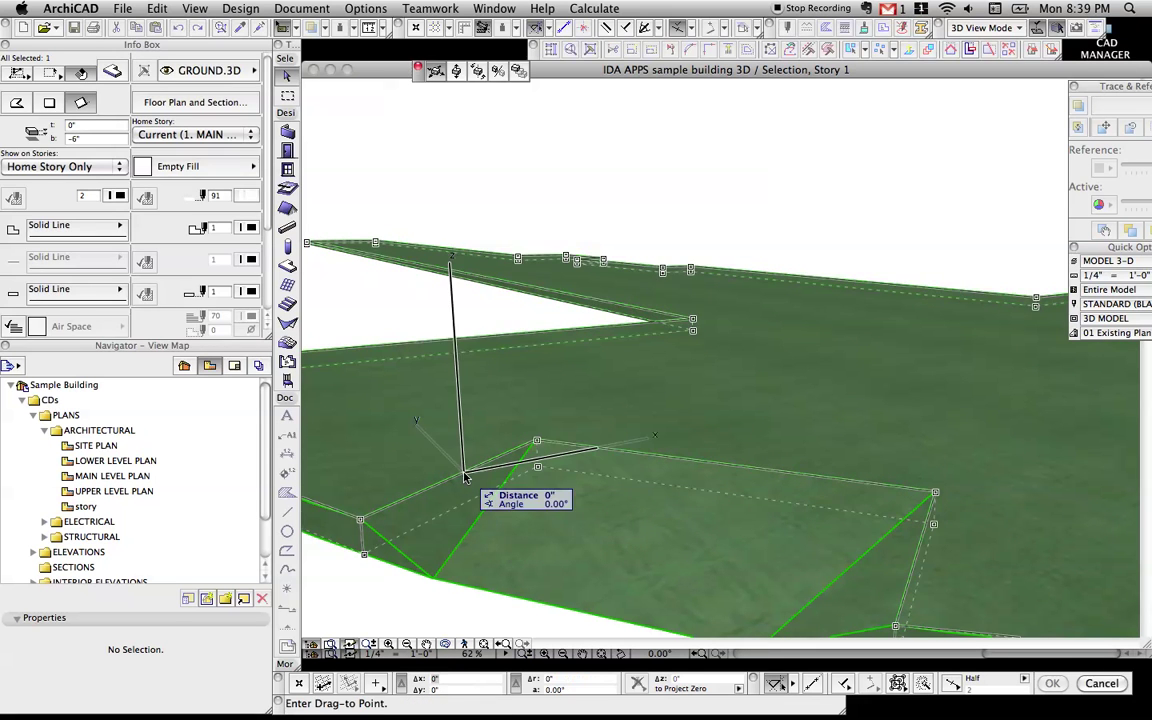
{"action": "left_click", "coordinate": [496, 450]}
{"action": "left_click", "coordinate": [493, 460]}
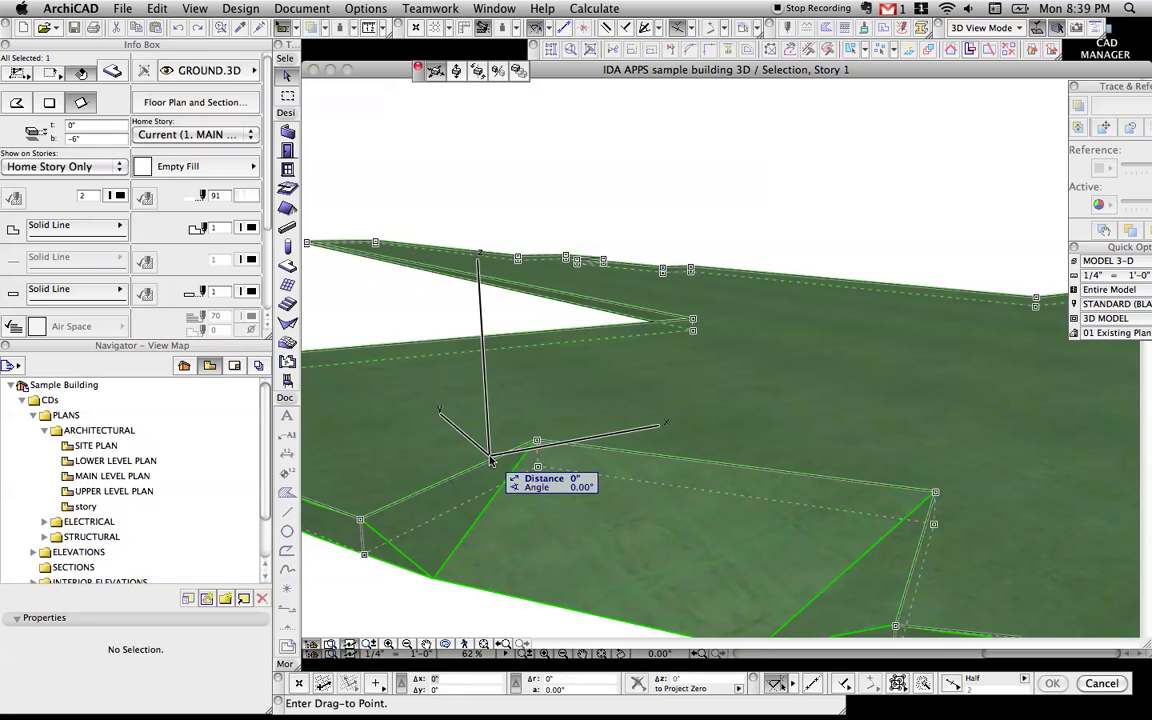
{"action": "key", "text": "Escape"}
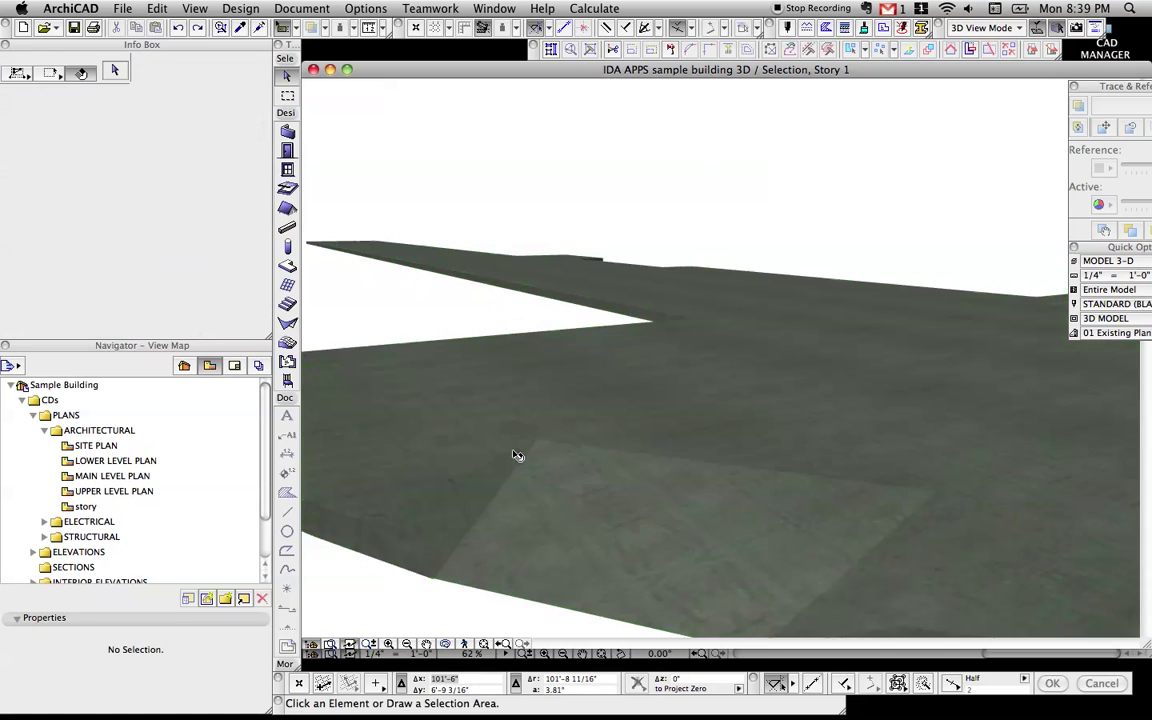
{"action": "double_click", "coordinate": [516, 453]}
{"action": "key", "text": "Escape"}
{"action": "left_click", "coordinate": [442, 483]}
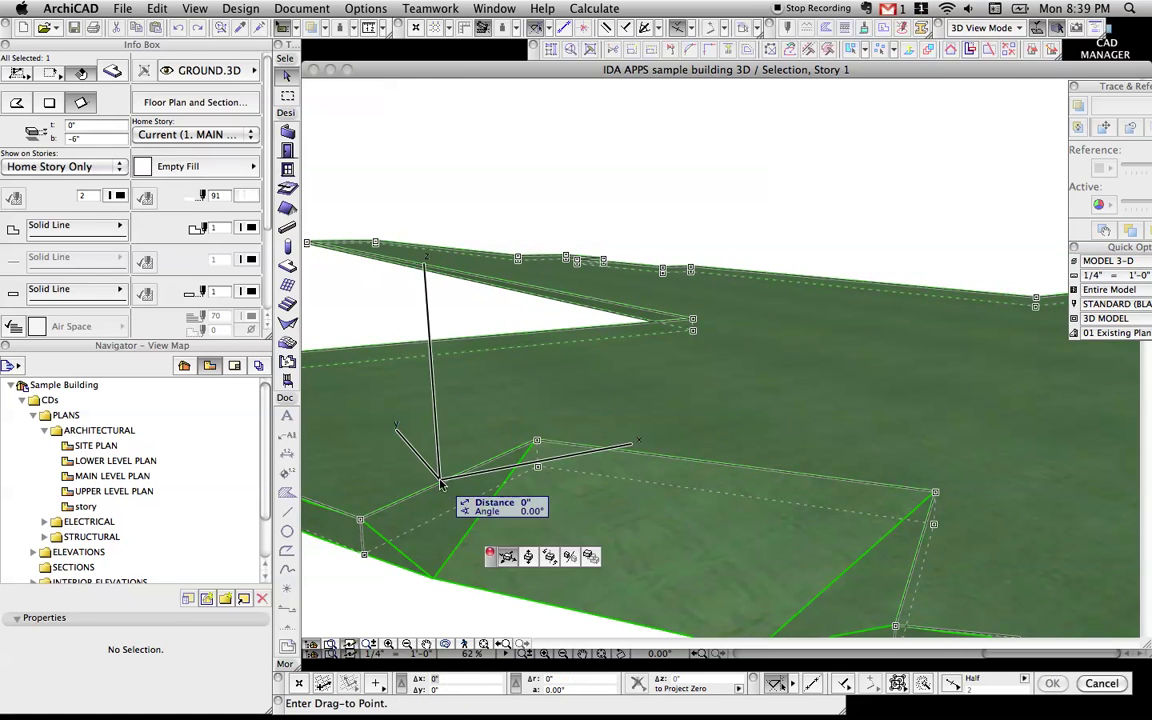
{"action": "key", "text": "Escape"}
{"action": "left_click", "coordinate": [404, 500]}
{"action": "key", "text": "Escape"}
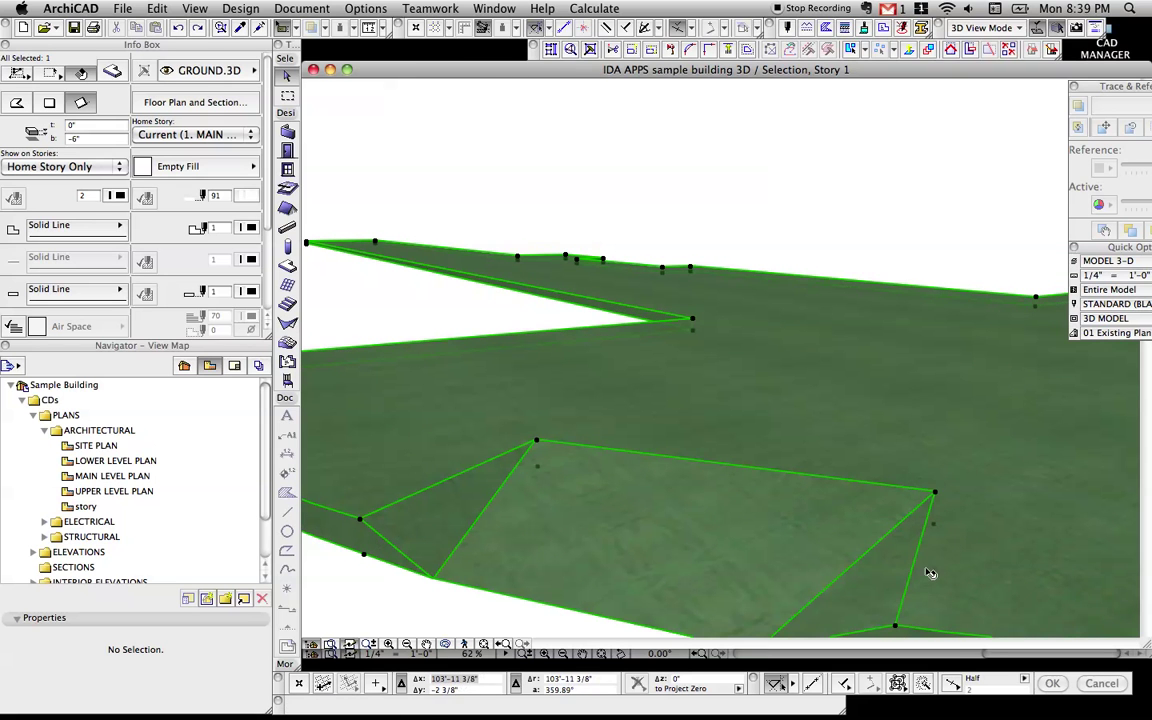
Try a different custom angle on the curb ramp's flared side edge, view its side face and undo the change
{"action": "left_click", "coordinate": [928, 570]}
{"action": "left_click", "coordinate": [601, 71]}
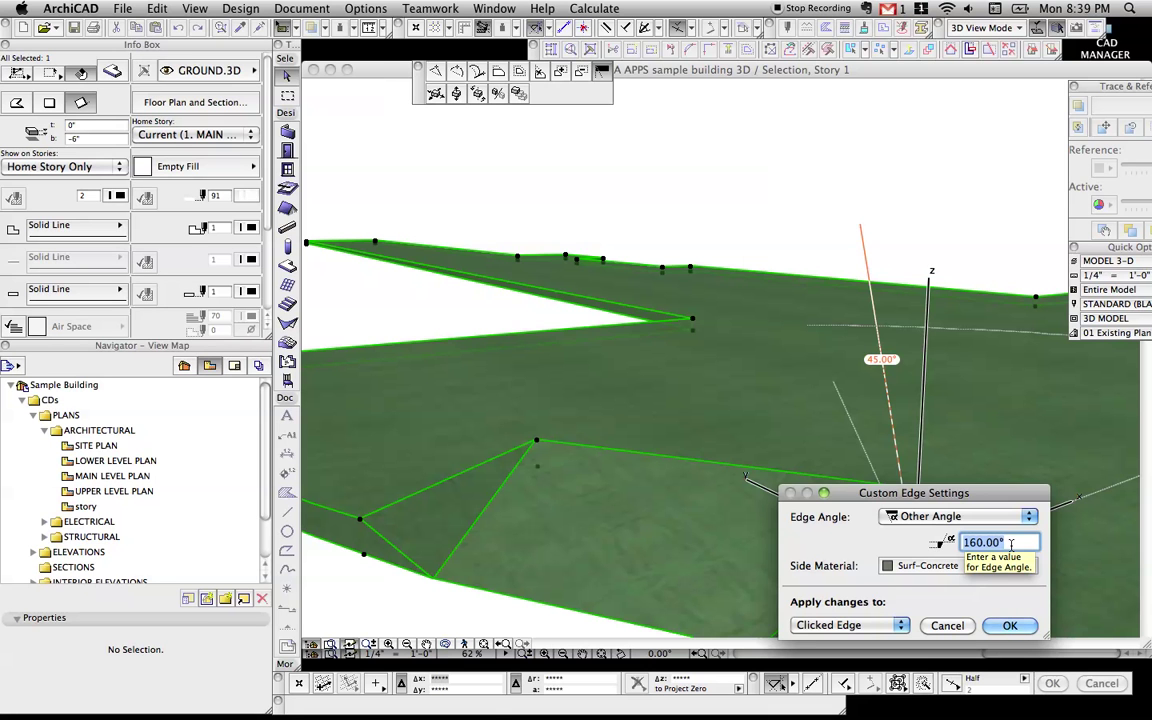
{"action": "key", "text": "Return"}
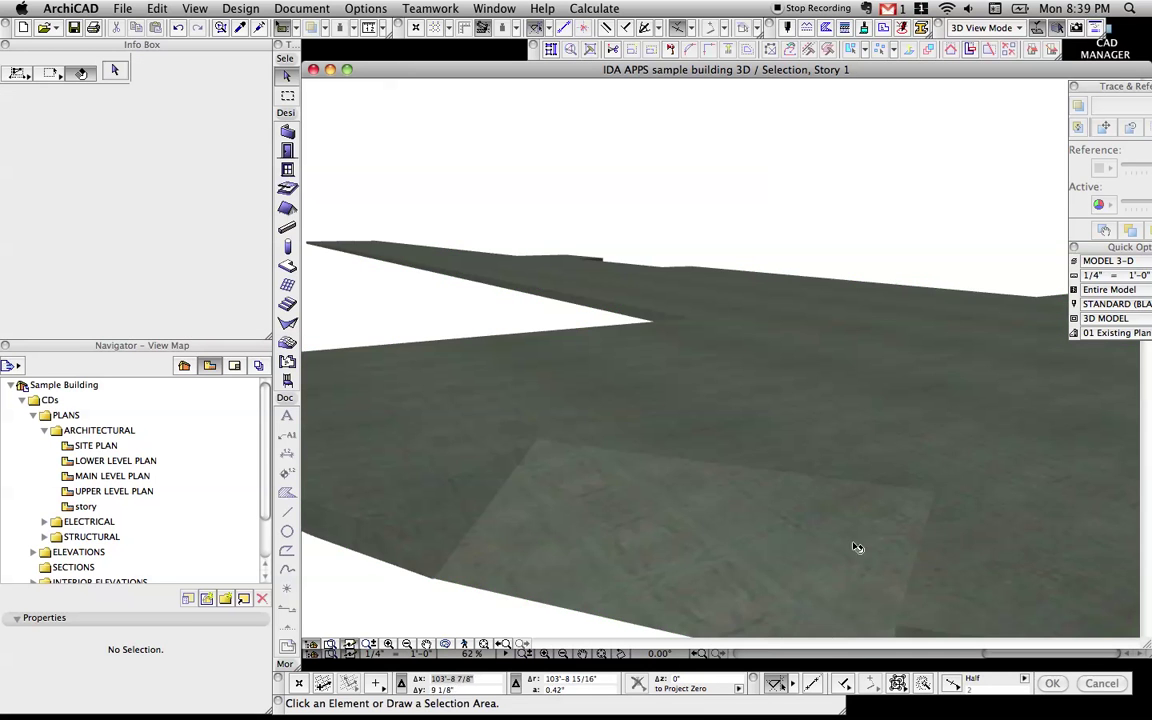
{"action": "middle_click_drag", "start_coordinate": [857, 547], "coordinate": [814, 487], "text": "shift"}
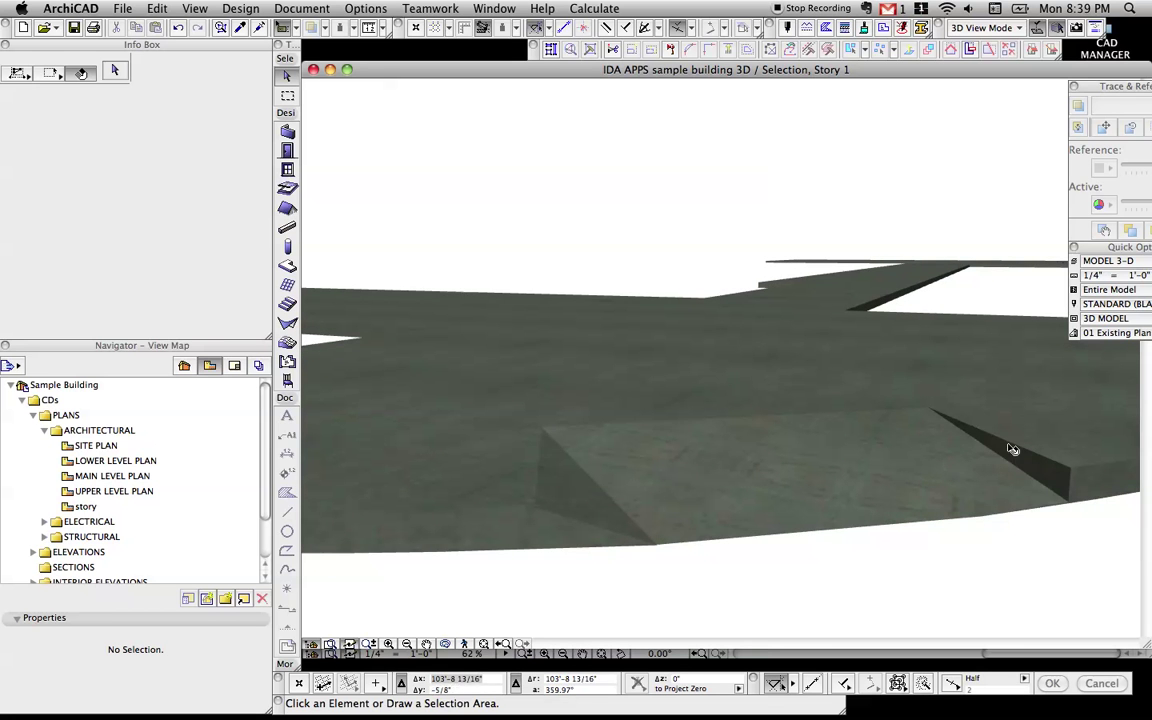
{"action": "left_click", "coordinate": [947, 478]}
{"action": "middle_click_drag", "start_coordinate": [939, 489], "coordinate": [777, 510], "text": "shift"}
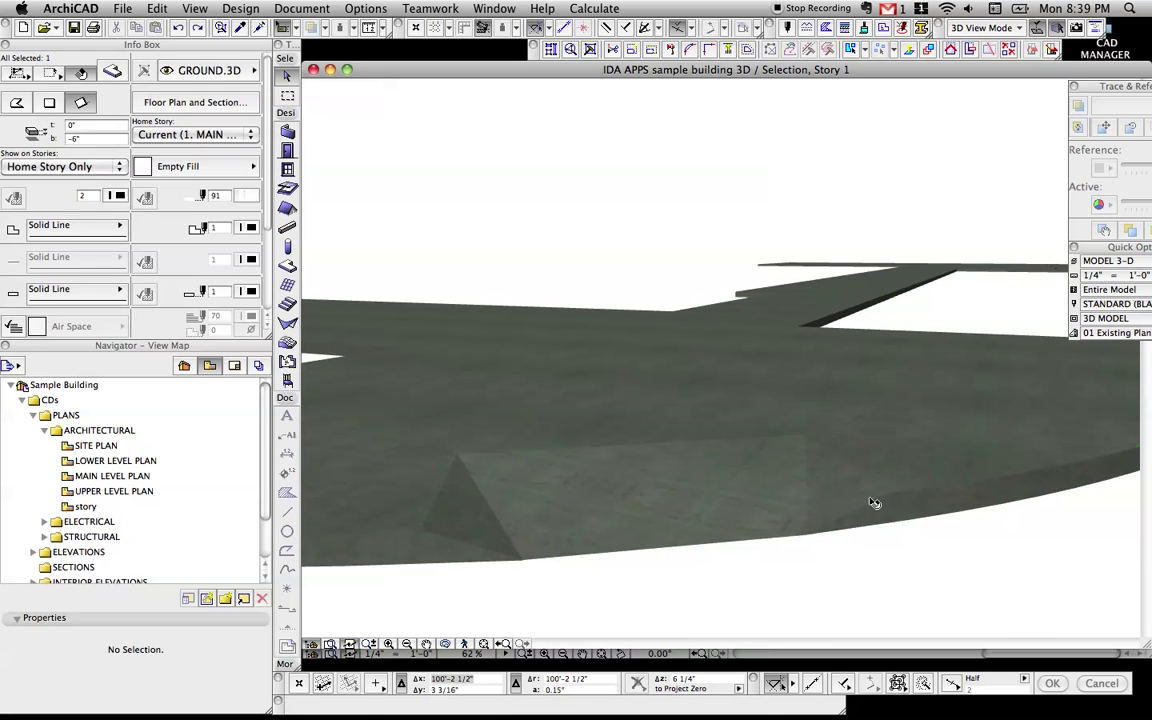
{"action": "key", "text": "Escape"}
Slope the sidewalk slab's long curved outer edge beside the ramp with an Other Angle setting, applied to the clicked edge only
{"action": "middle_click_drag", "start_coordinate": [905, 463], "coordinate": [826, 439], "text": "shift"}
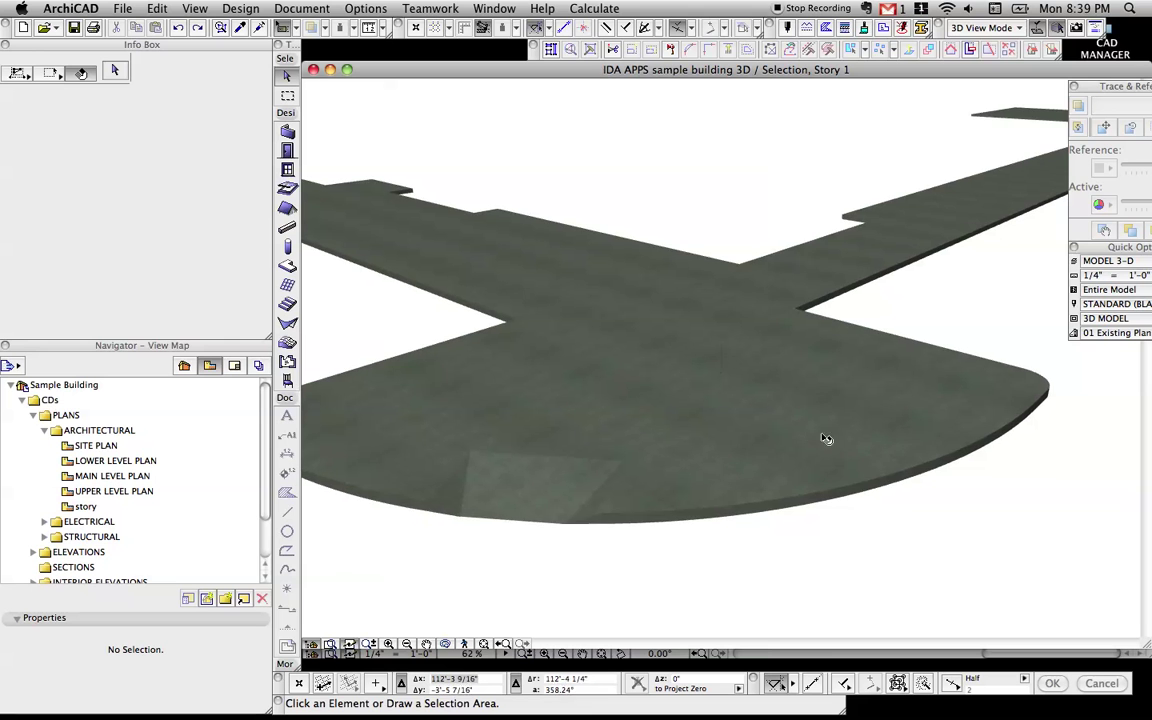
{"action": "left_click", "coordinate": [866, 492]}
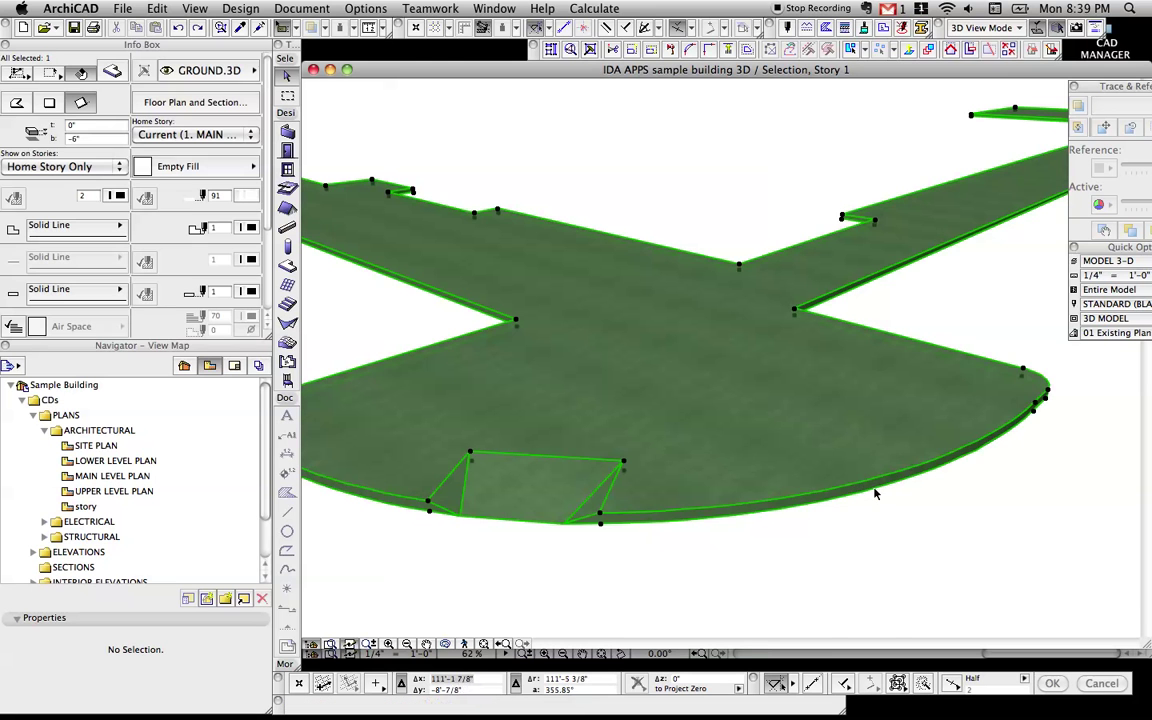
{"action": "left_click", "coordinate": [947, 462]}
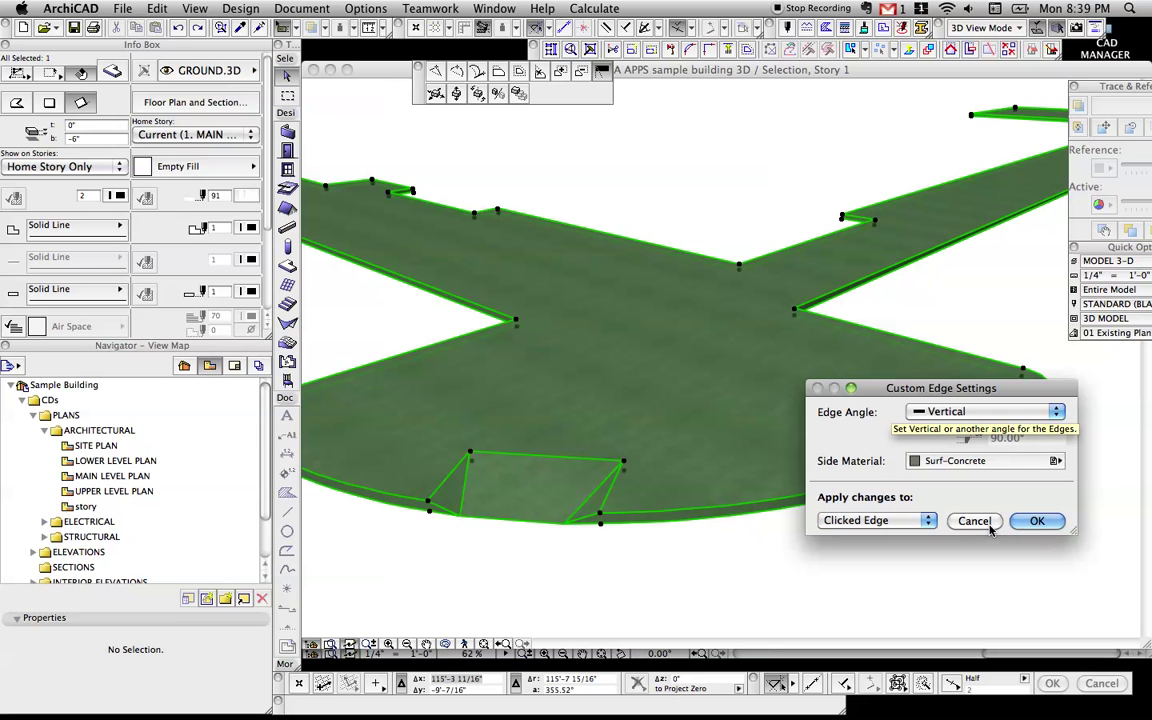
{"action": "left_click", "coordinate": [970, 412]}
{"action": "left_click", "coordinate": [960, 427]}
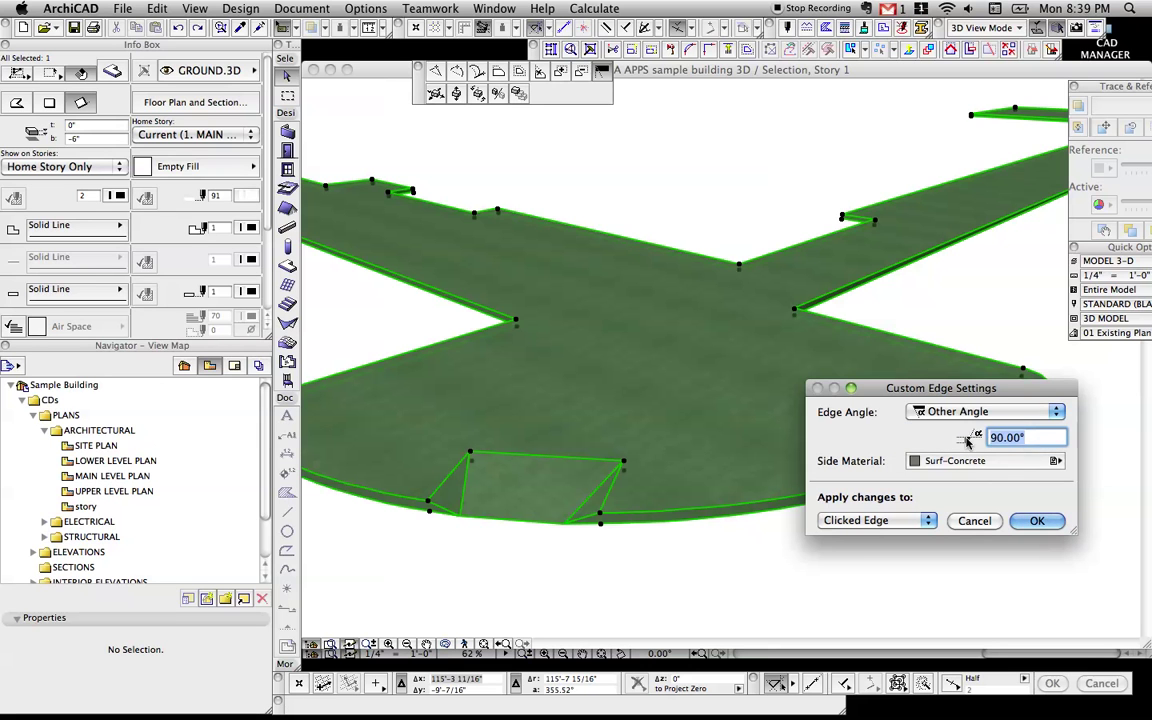
{"action": "key", "text": "Return"}
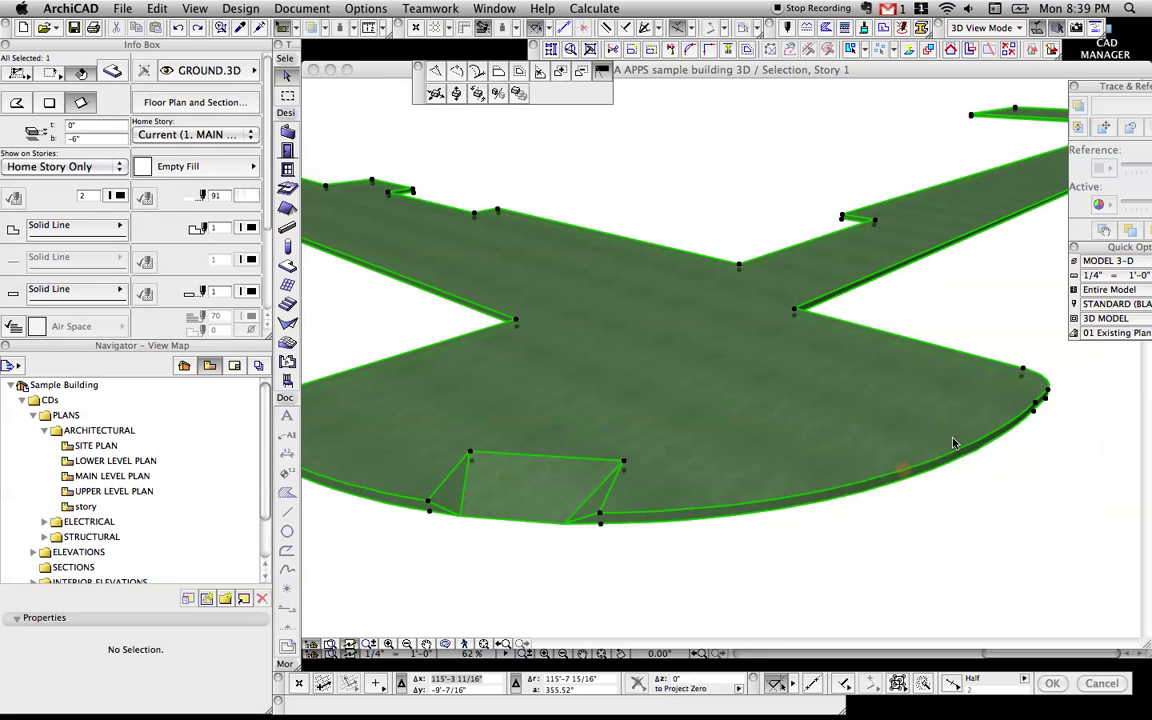
{"action": "left_click", "coordinate": [932, 525]}
Slope the adjoining curved edge segment toward the slab's rounded corner with an Other Angle setting, applied to the clicked edge only
{"action": "middle_click_drag", "start_coordinate": [925, 517], "coordinate": [858, 466], "text": "shift"}
{"action": "middle_click_drag", "start_coordinate": [961, 394], "coordinate": [869, 409], "text": "shift"}
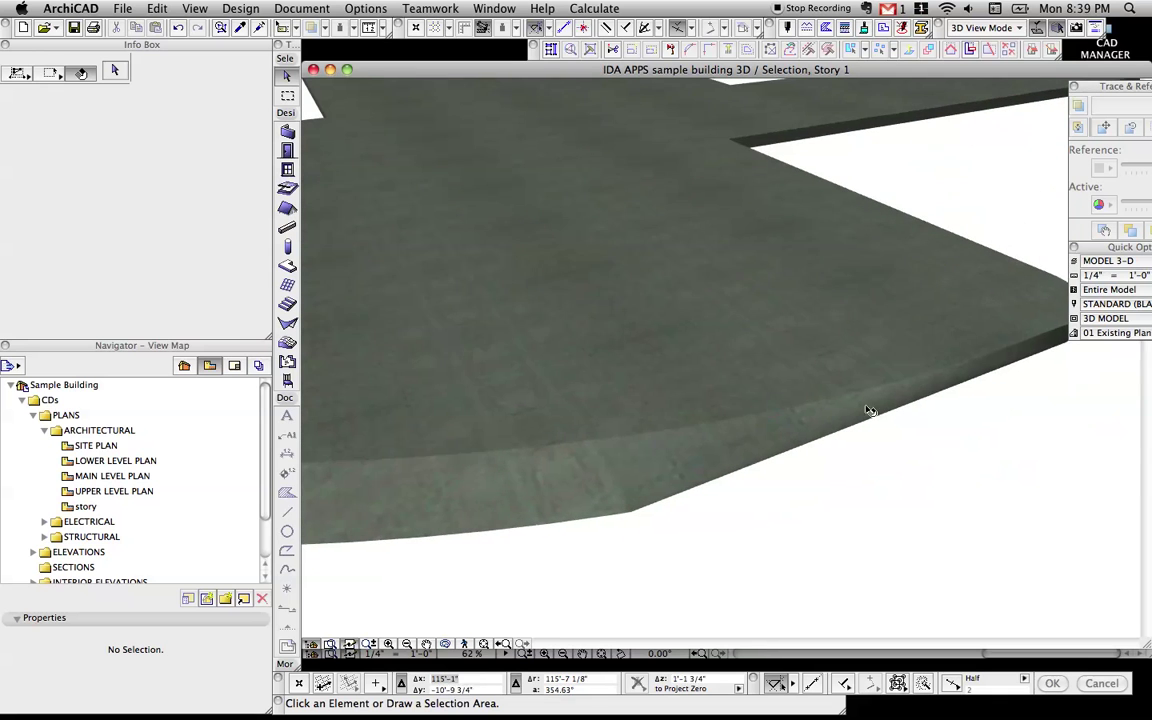
{"action": "left_click", "coordinate": [1027, 344]}
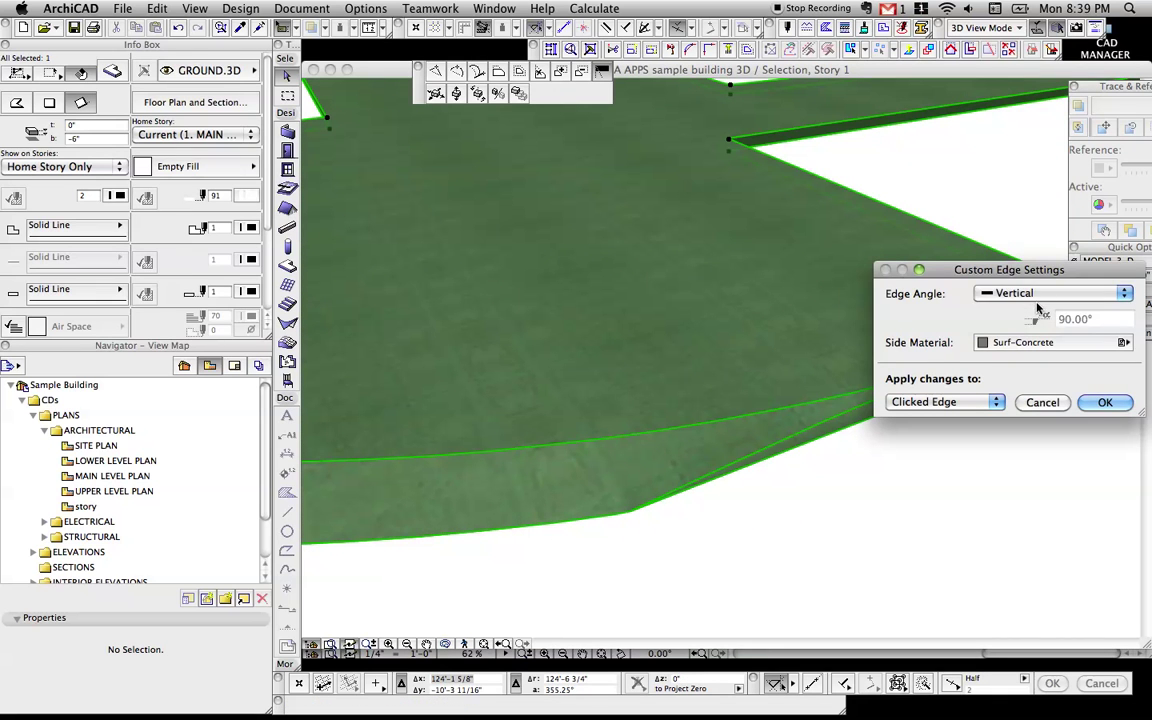
{"action": "left_click", "coordinate": [1055, 293]}
{"action": "left_click", "coordinate": [1040, 309]}
{"action": "left_click", "coordinate": [1072, 318]}
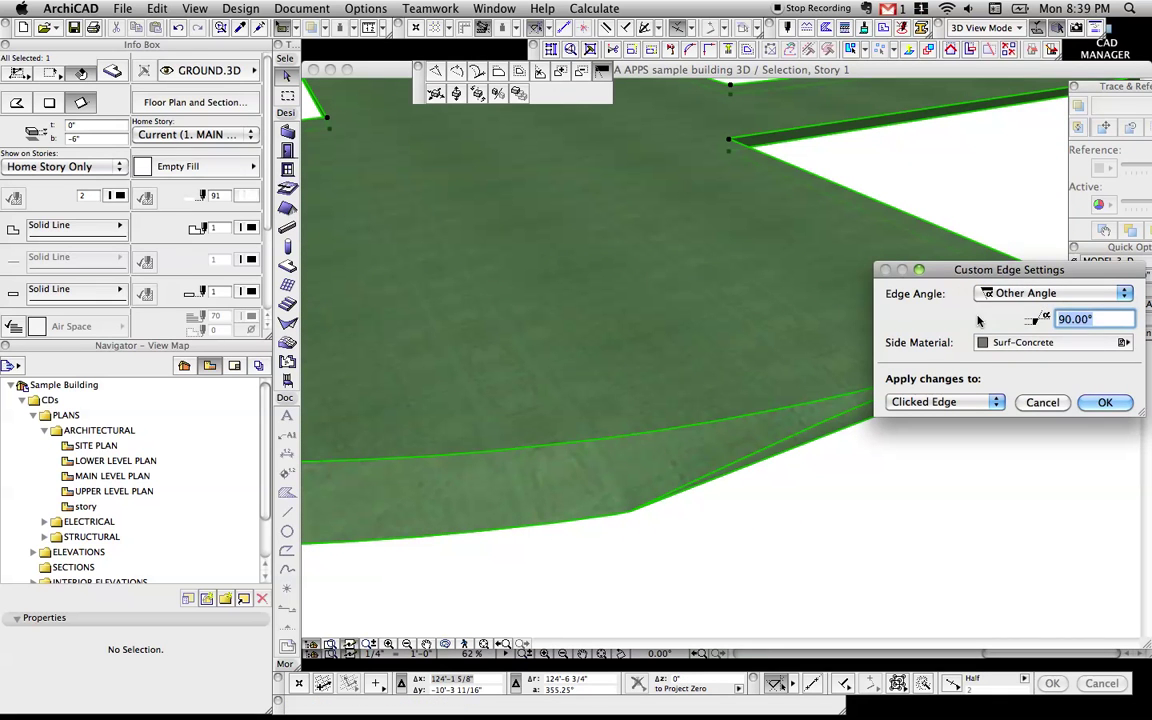
{"action": "key", "text": "Return"}
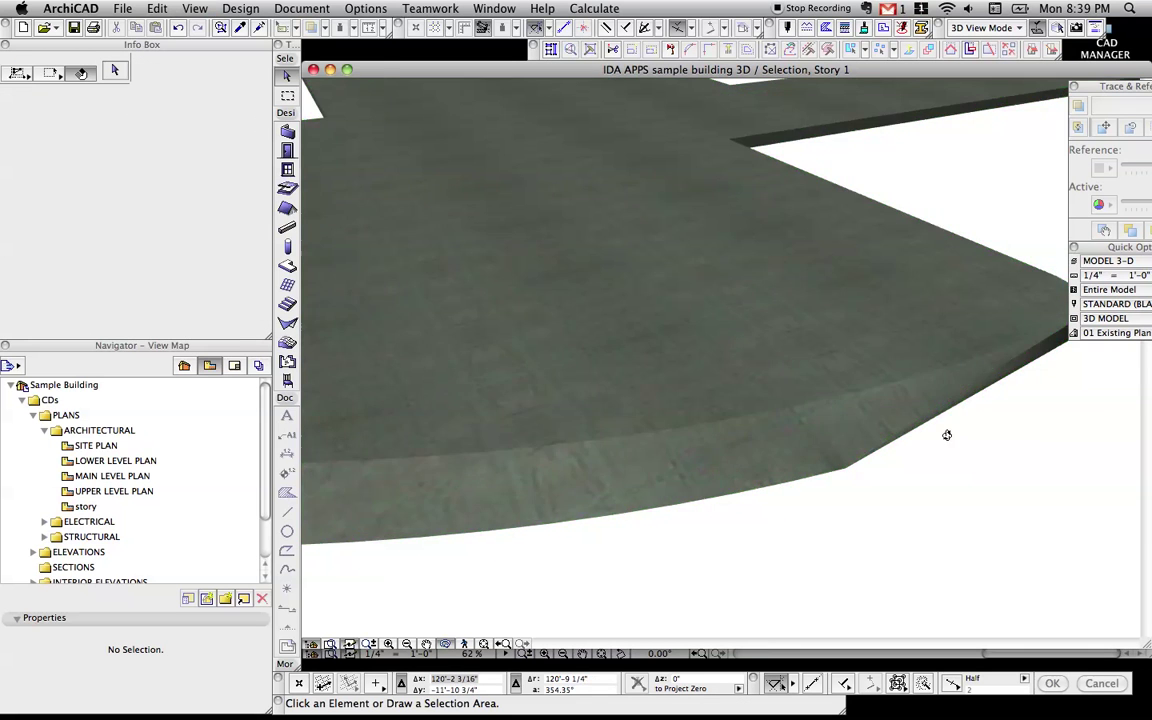
Set the custom angle of the last rounded corner edge to 160°, applied to the clicked edge only, and inspect the sloped curb
{"action": "middle_click_drag", "start_coordinate": [879, 441], "coordinate": [669, 392], "text": "shift"}
{"action": "left_click_drag", "start_coordinate": [668, 391], "coordinate": [825, 478]}
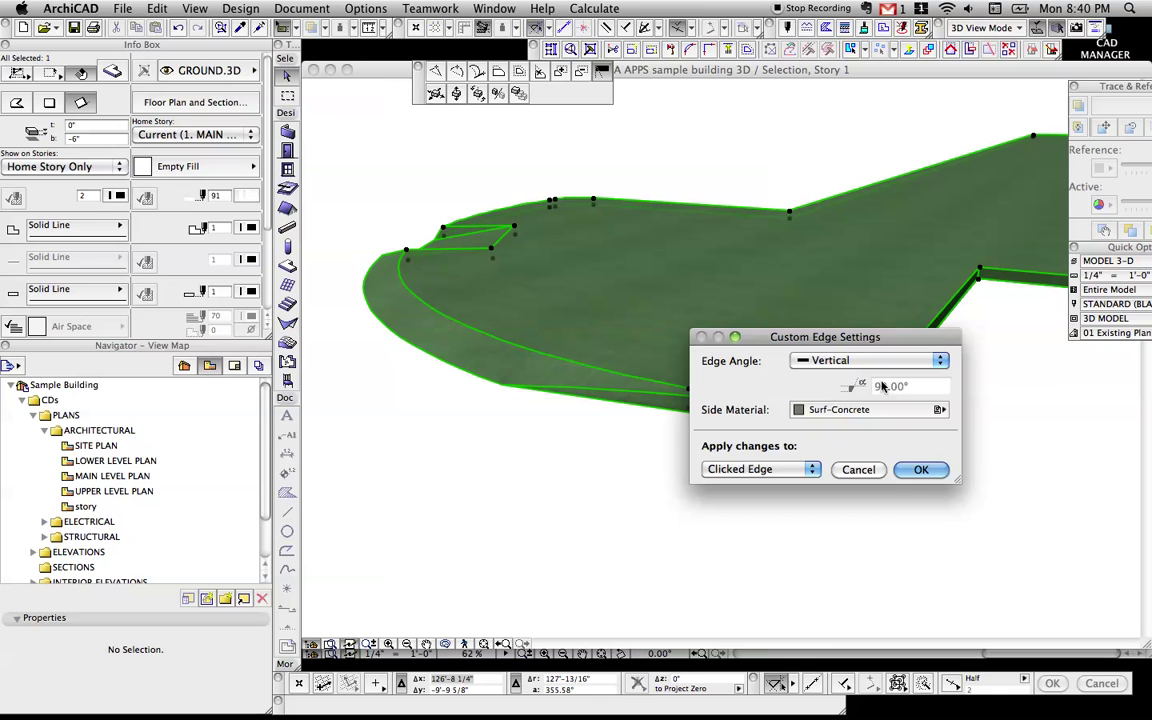
{"action": "left_click", "coordinate": [865, 362]}
{"action": "left_click", "coordinate": [862, 376]}
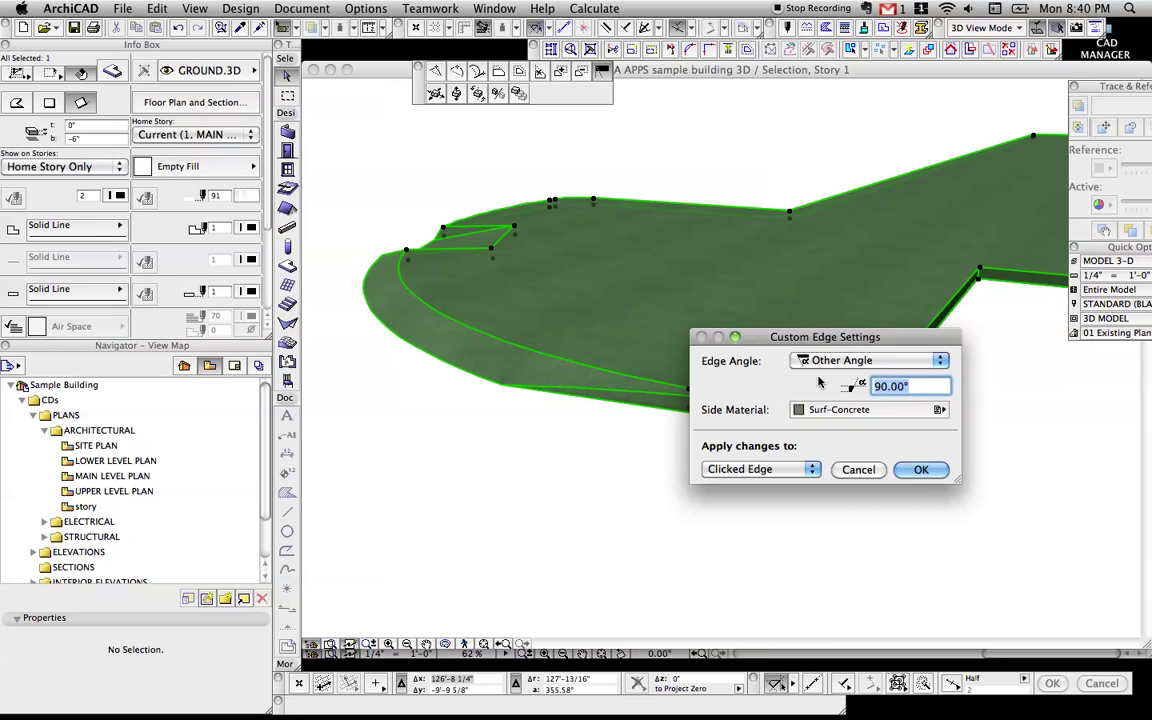
{"action": "type", "text": "160"}
{"action": "key", "text": "Return"}
{"action": "key", "text": "Escape"}
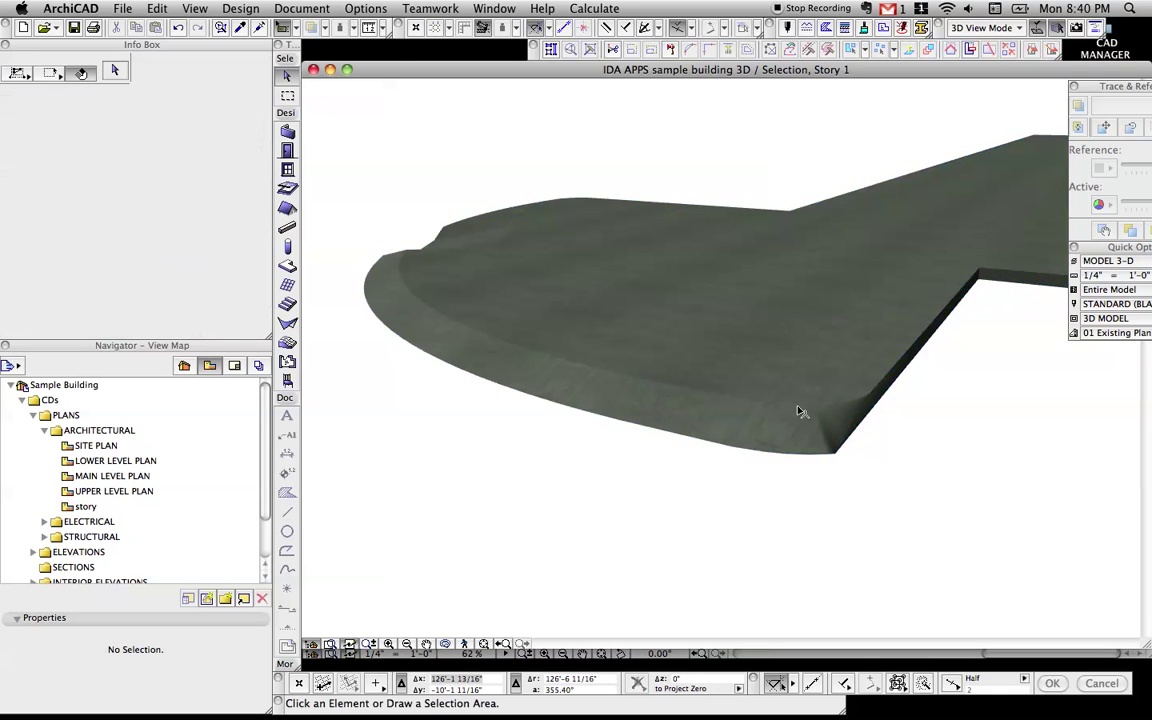
{"action": "left_click_drag", "start_coordinate": [720, 367], "coordinate": [681, 392]}
{"action": "middle_click_drag", "start_coordinate": [682, 392], "coordinate": [897, 411], "text": "shift"}
{"action": "left_click_drag", "start_coordinate": [898, 412], "coordinate": [860, 408]}
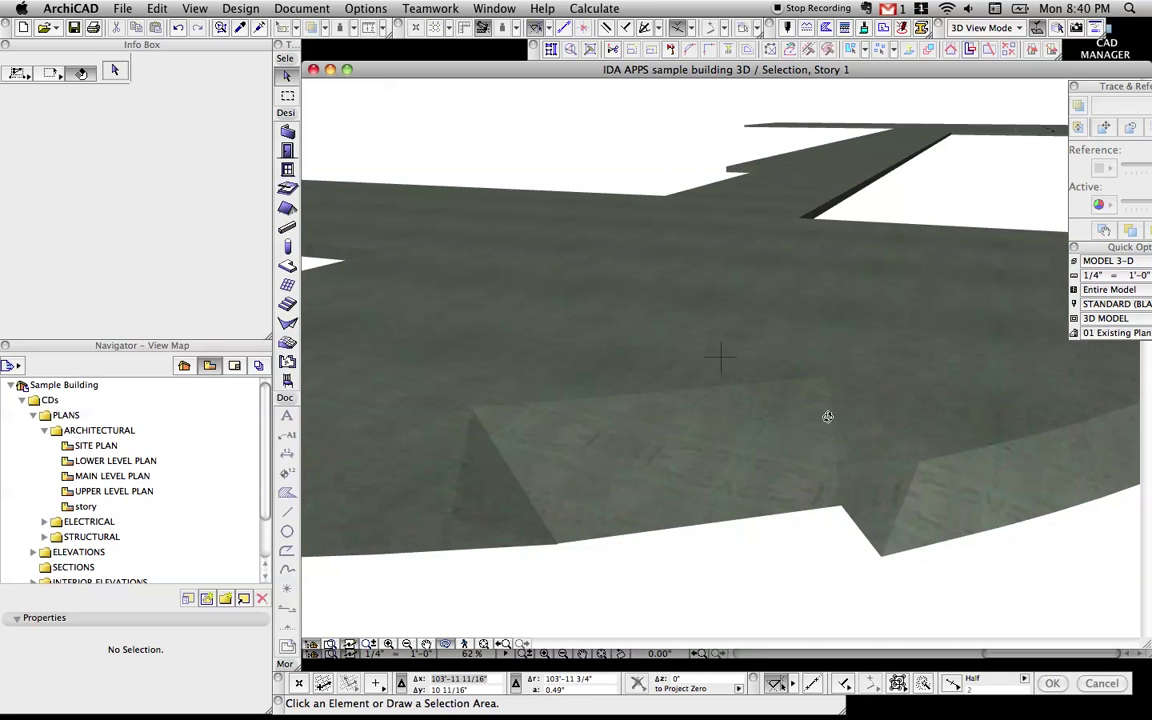